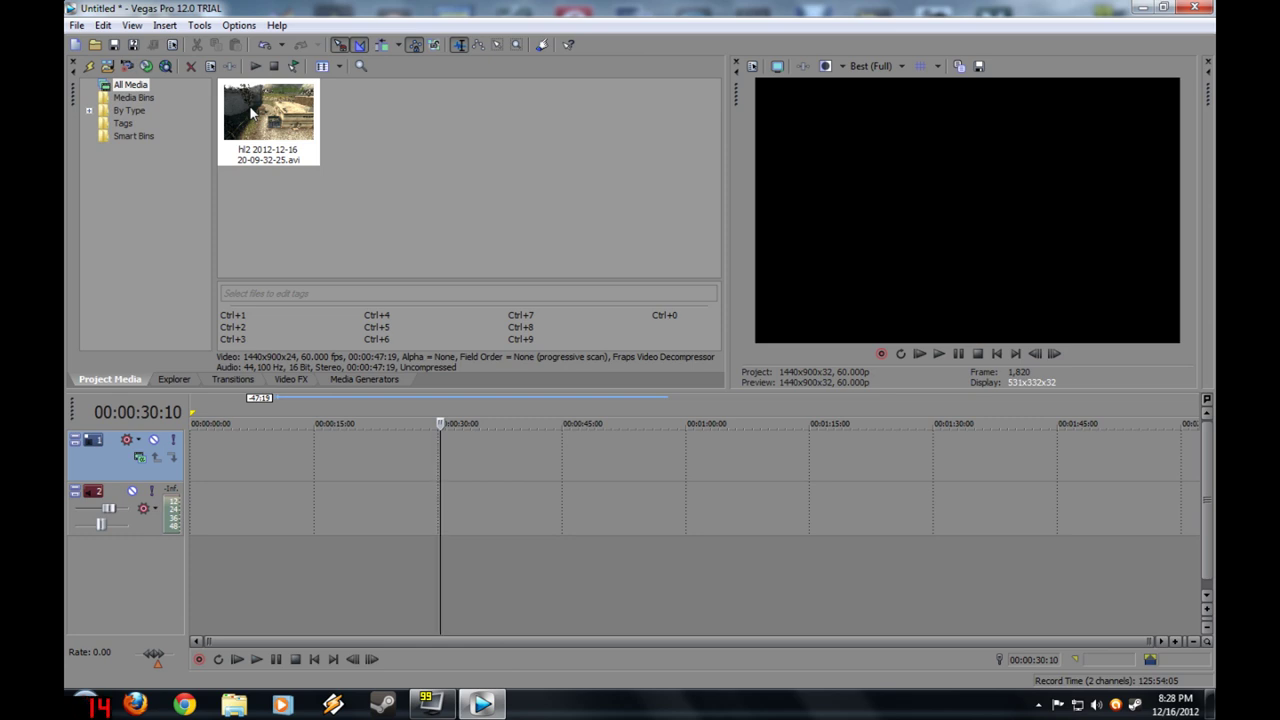
click(251, 113)
Step: Drop the gameplay clip on the timeline with Video Only > Add Video Across Time
click(346, 380)
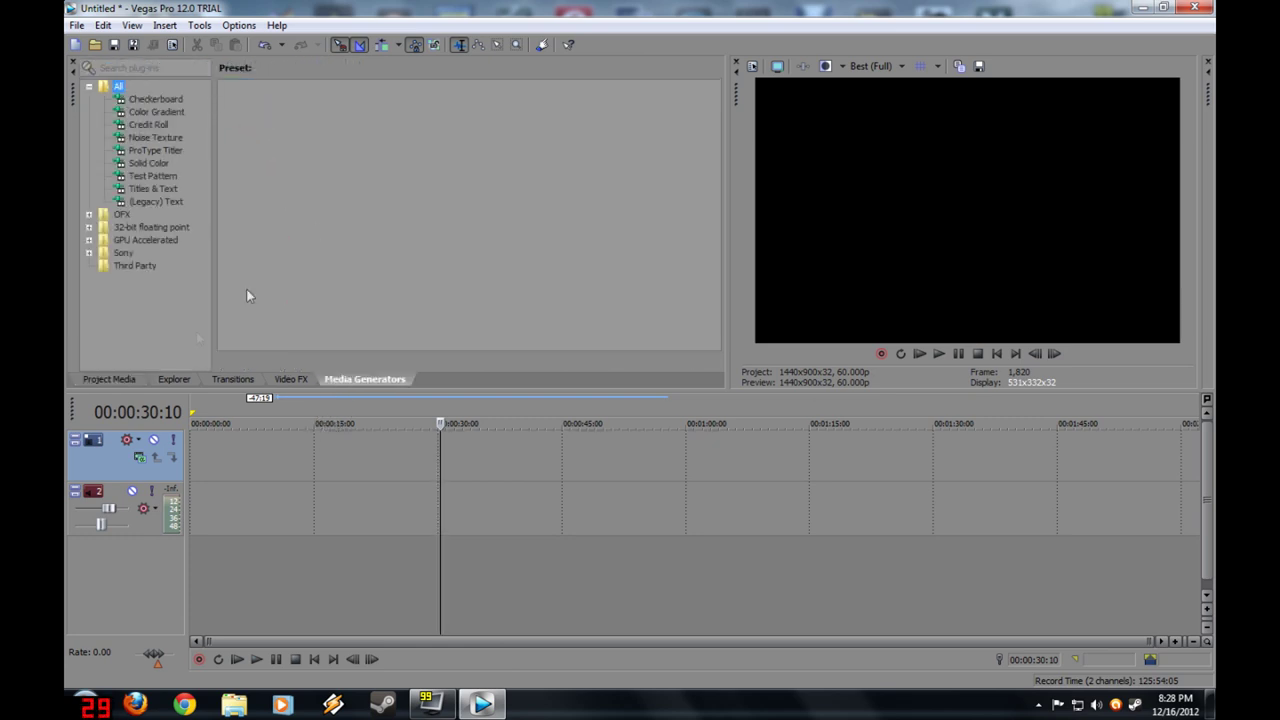
click(104, 379)
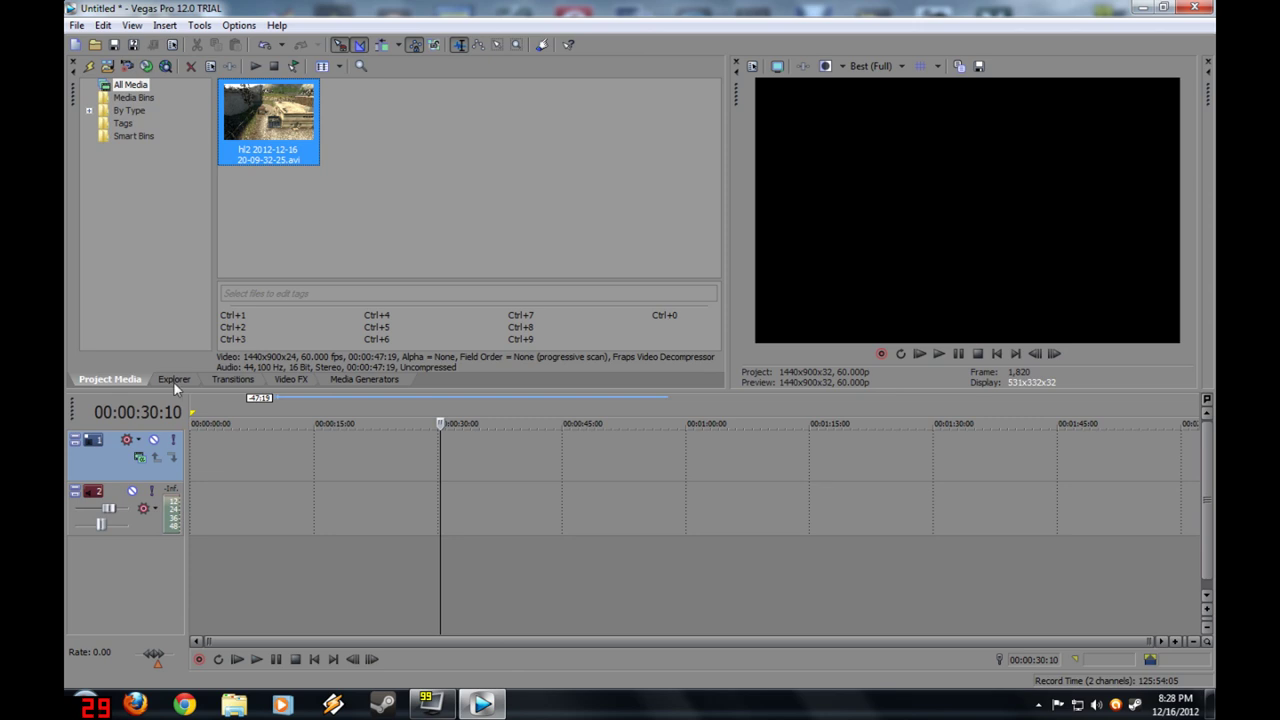
right_click(298, 128)
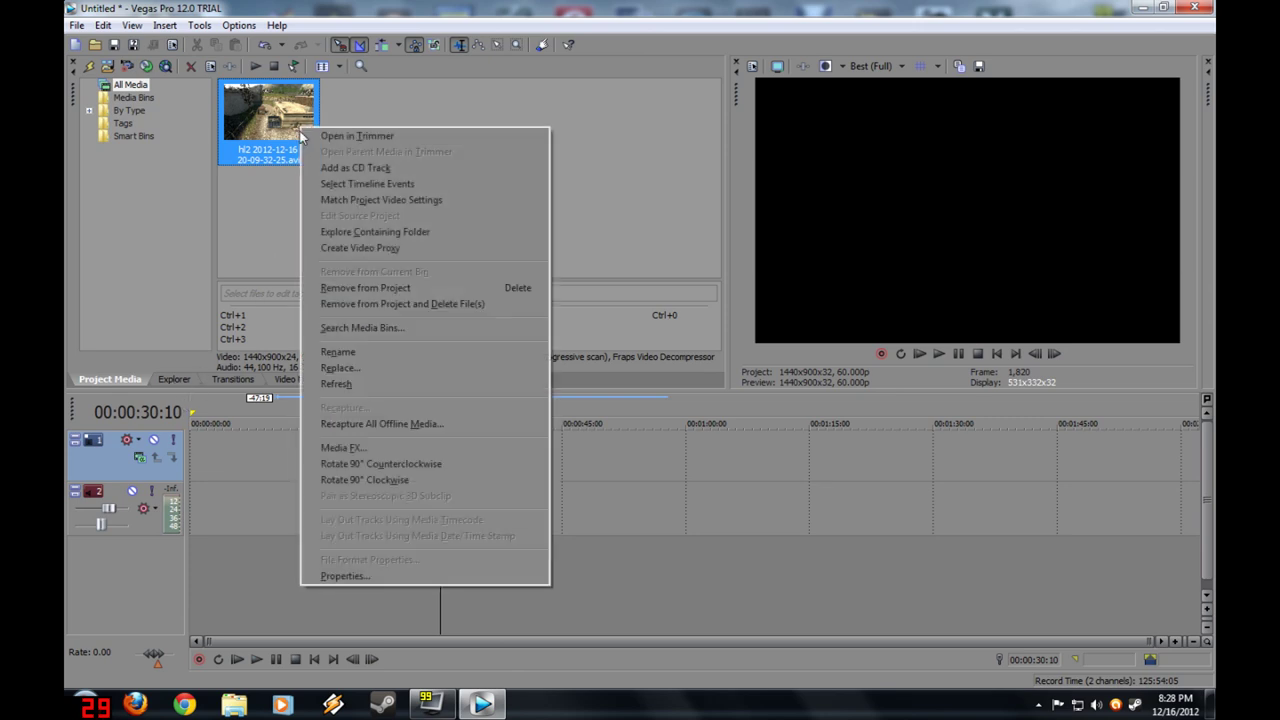
right_click(272, 130)
key(Escape)
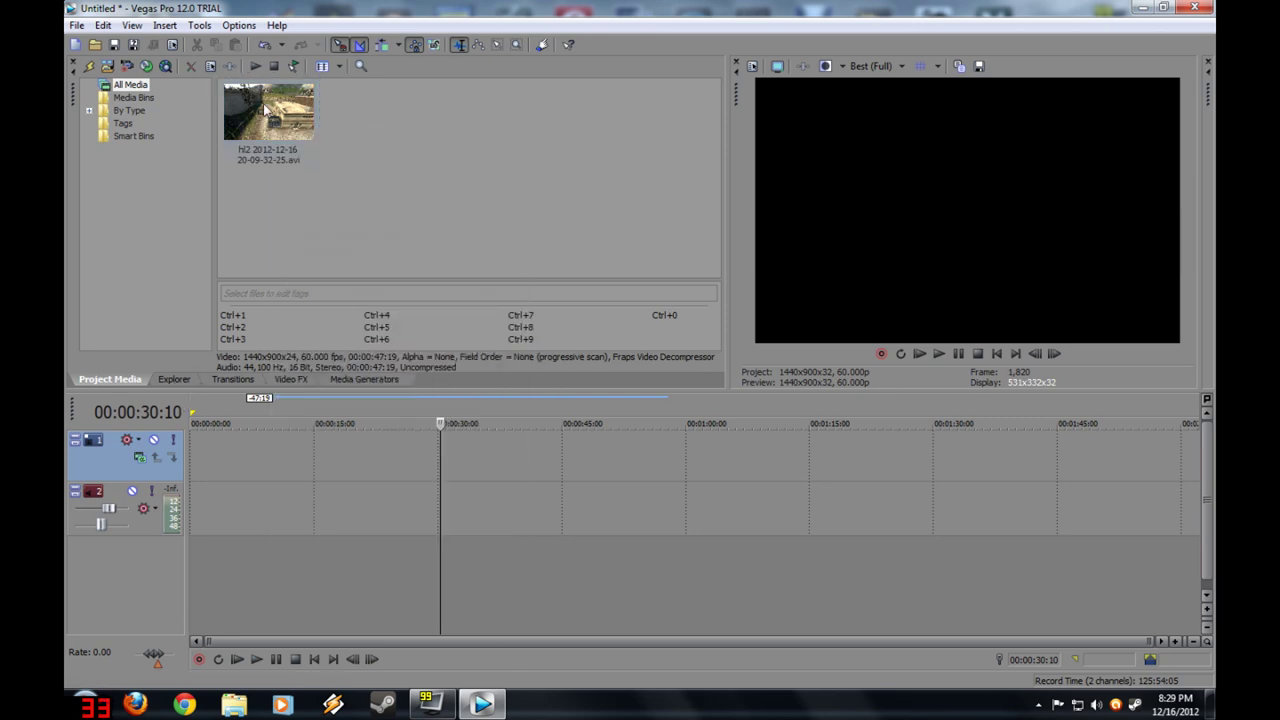
drag(268, 110, 178, 440)
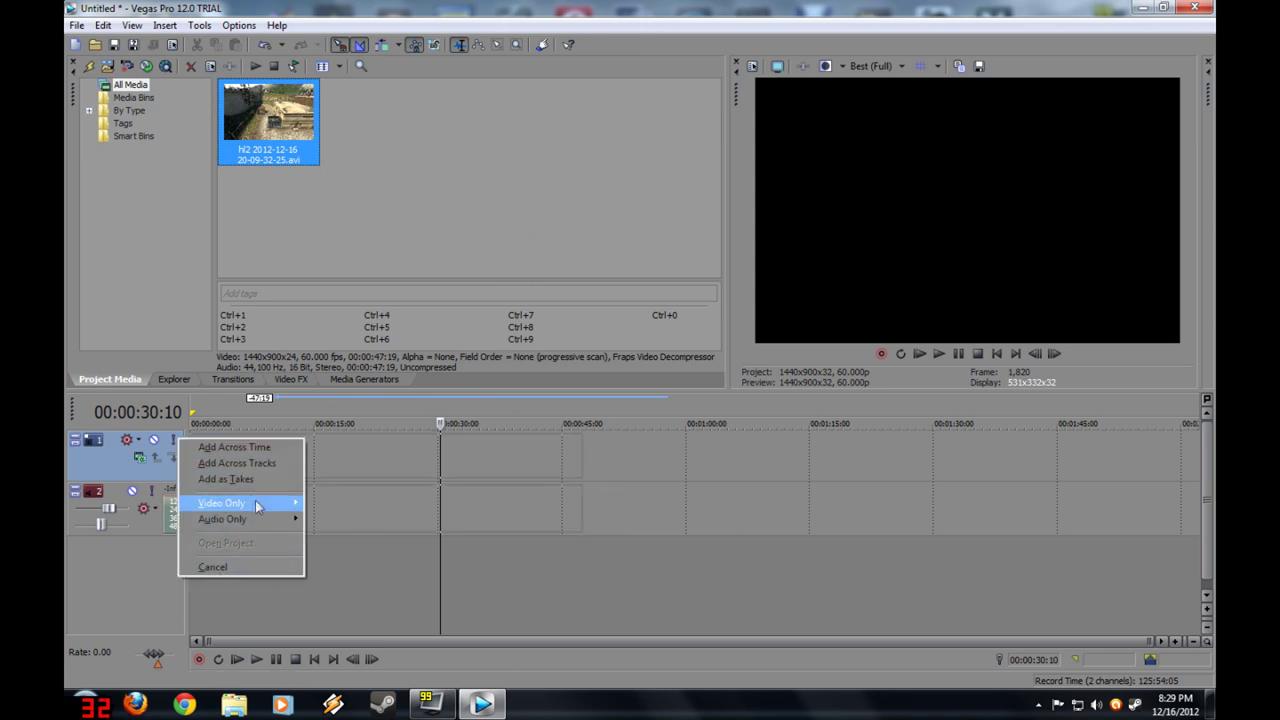
mouse_move(258, 505)
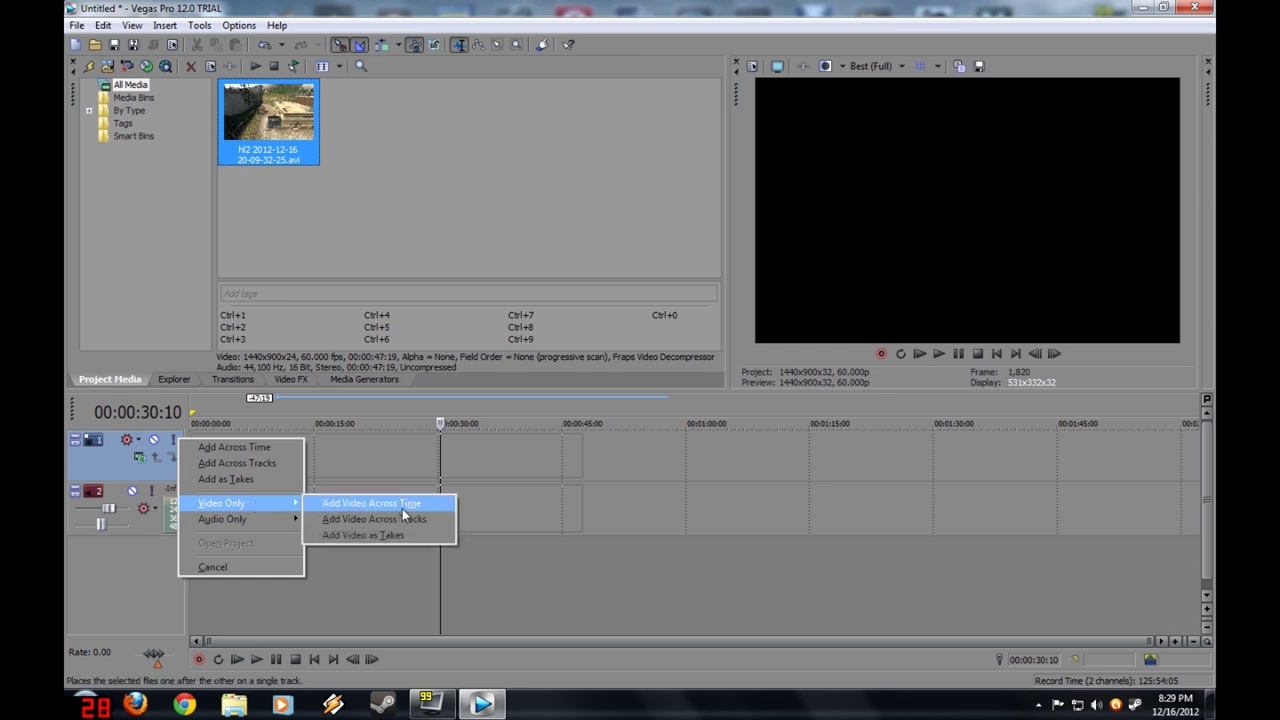
click(404, 507)
click(286, 512)
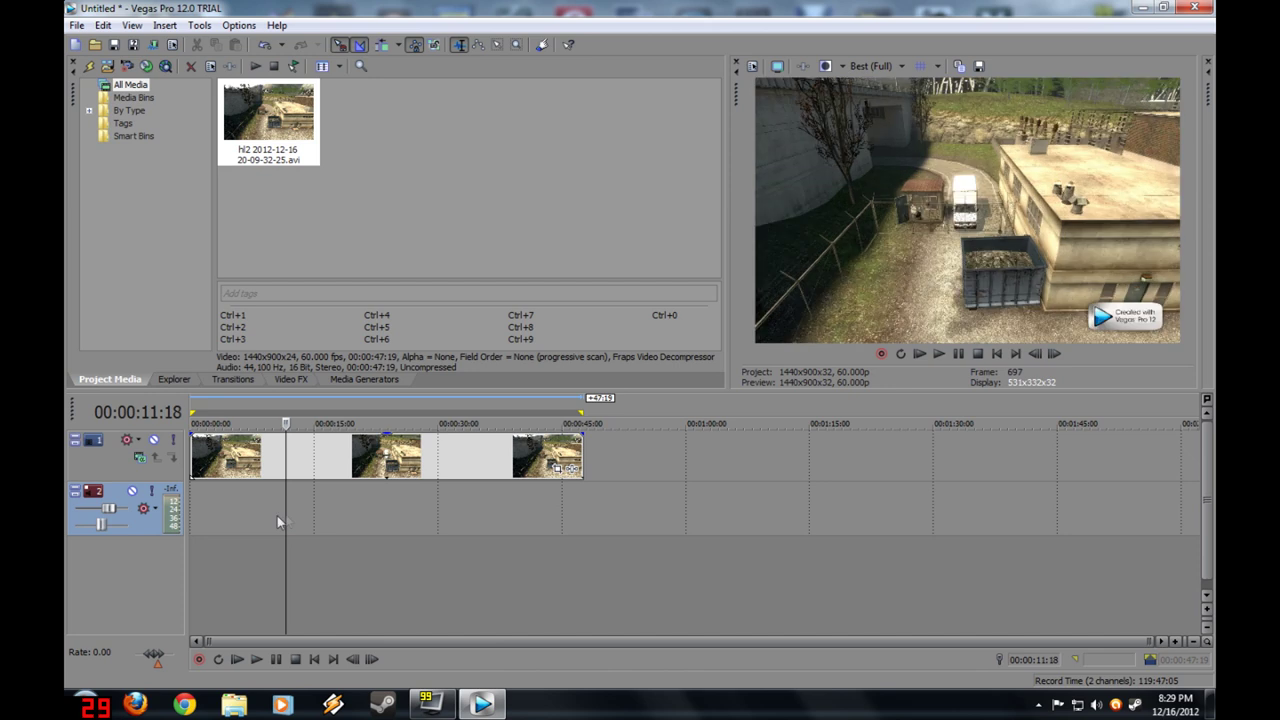
Step: Delete the clip's track and place the gameplay clip on the timeline again as video only
click(198, 512)
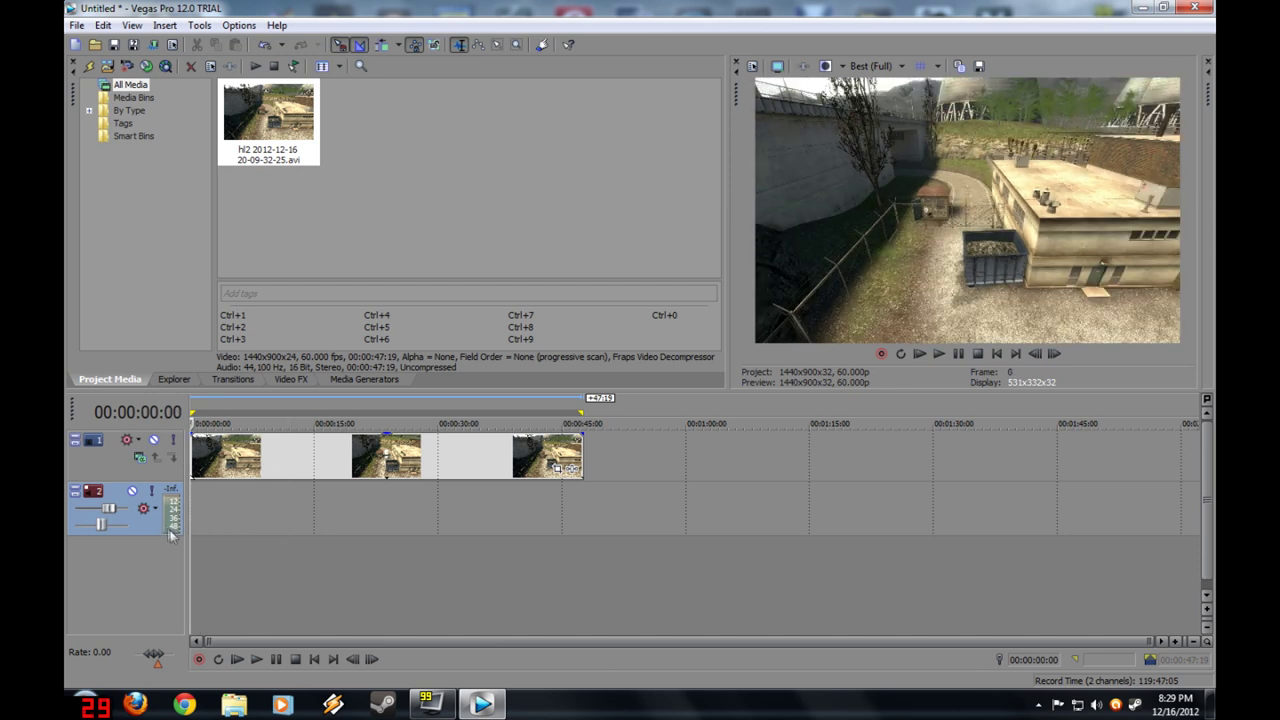
right_click(155, 566)
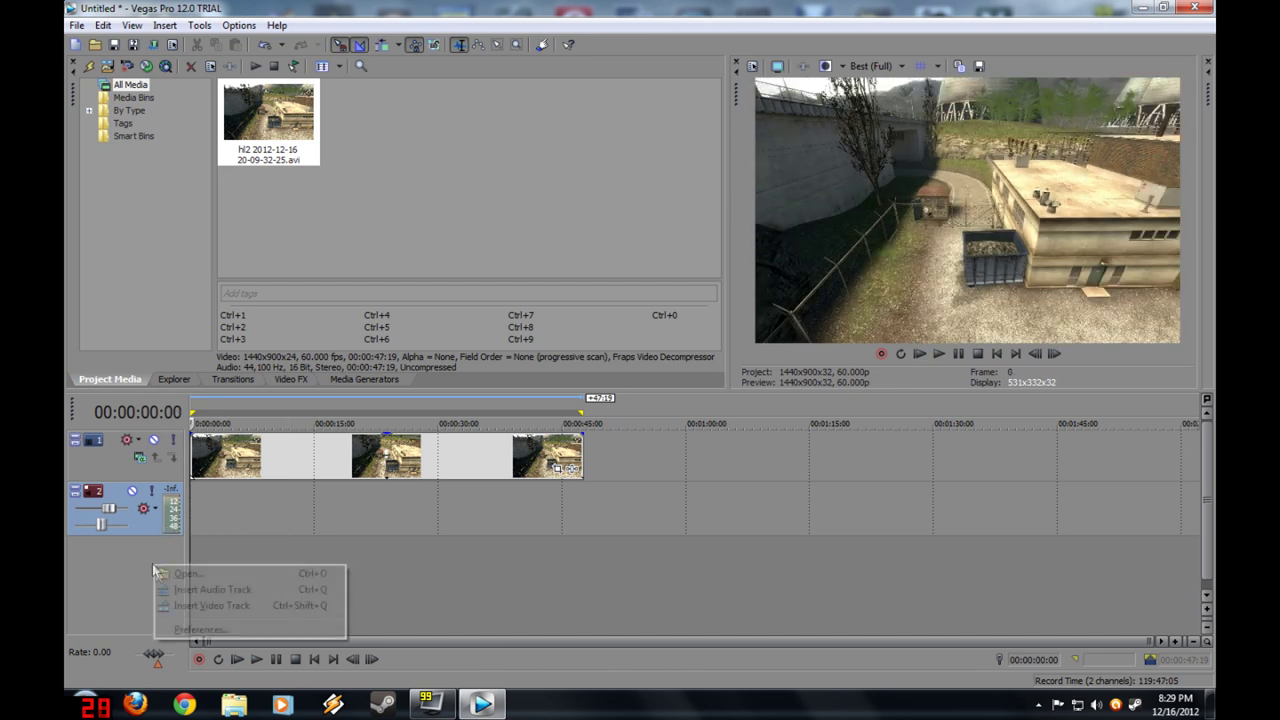
click(255, 606)
click(98, 503)
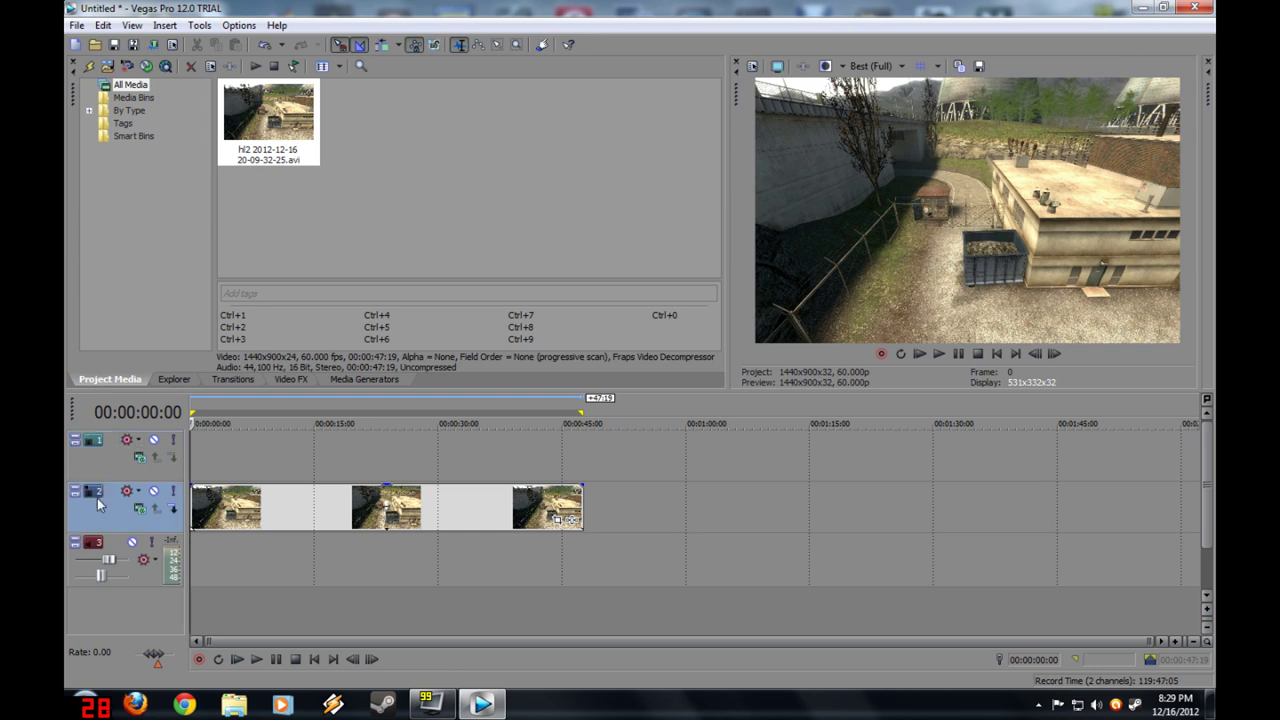
key(Delete)
drag(268, 115, 188, 513)
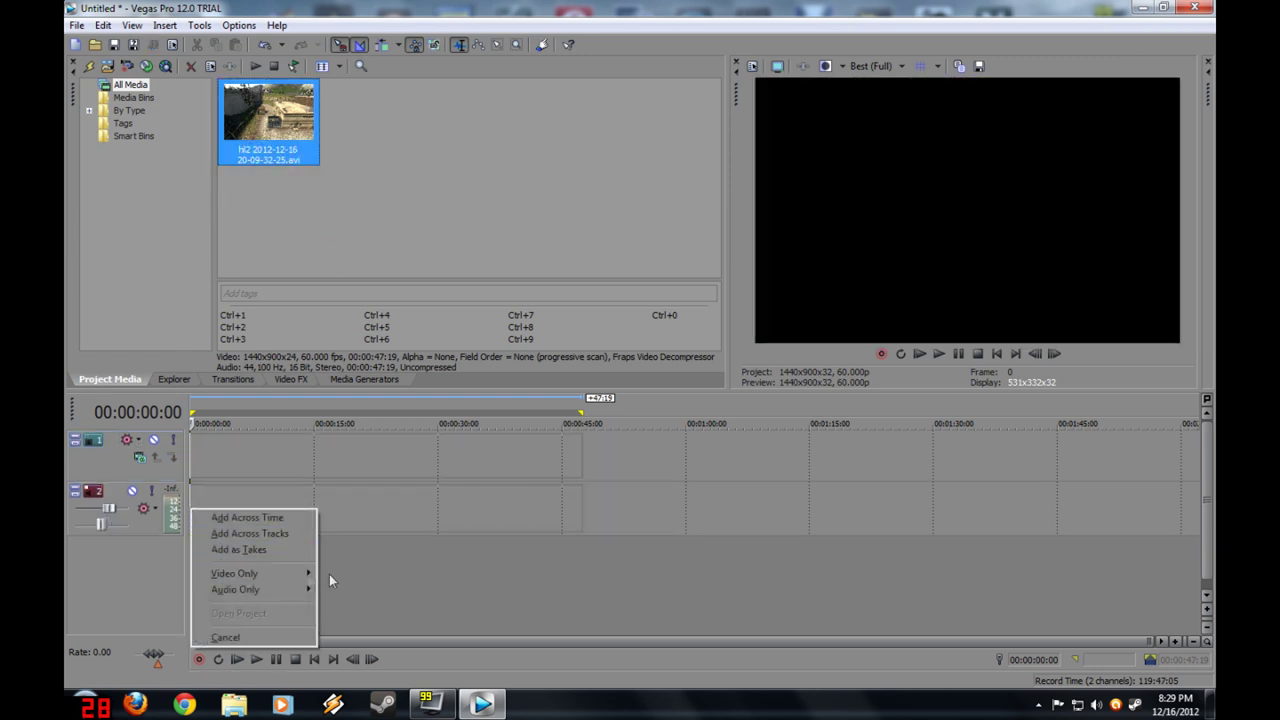
mouse_move(300, 573)
click(370, 575)
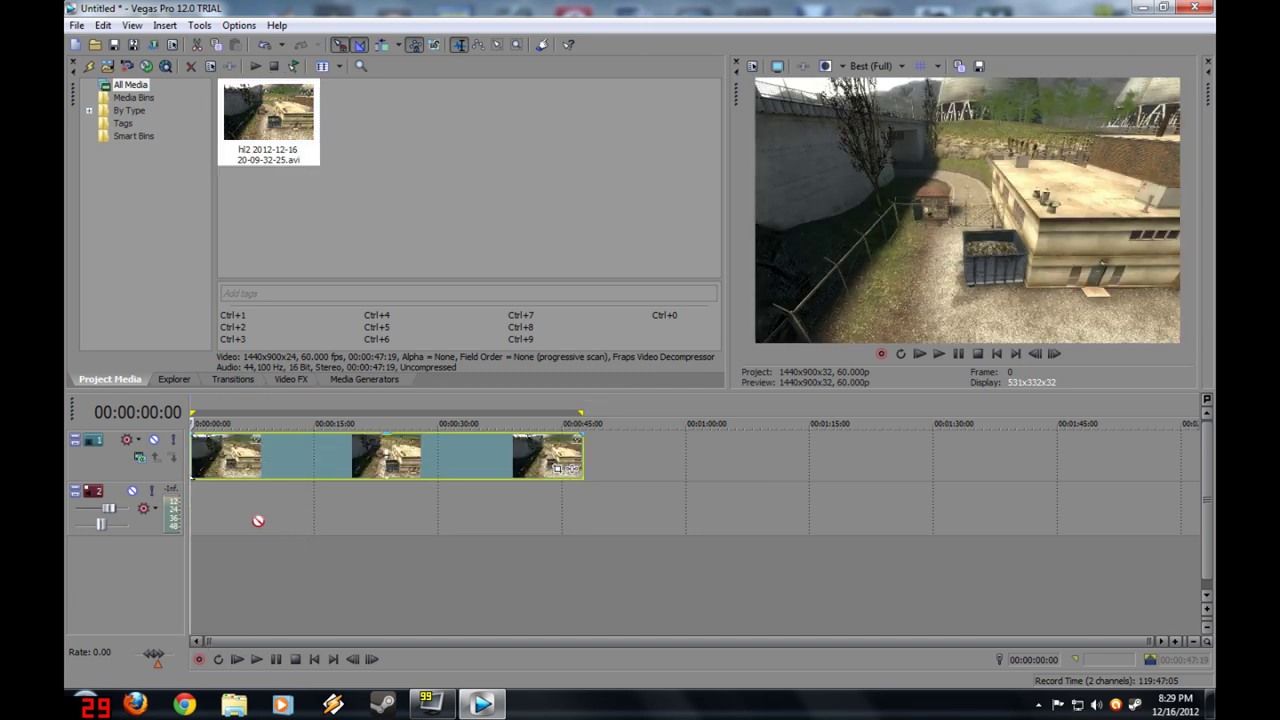
Step: Insert an empty video track above the clip and scrub through the footage
right_click(110, 603)
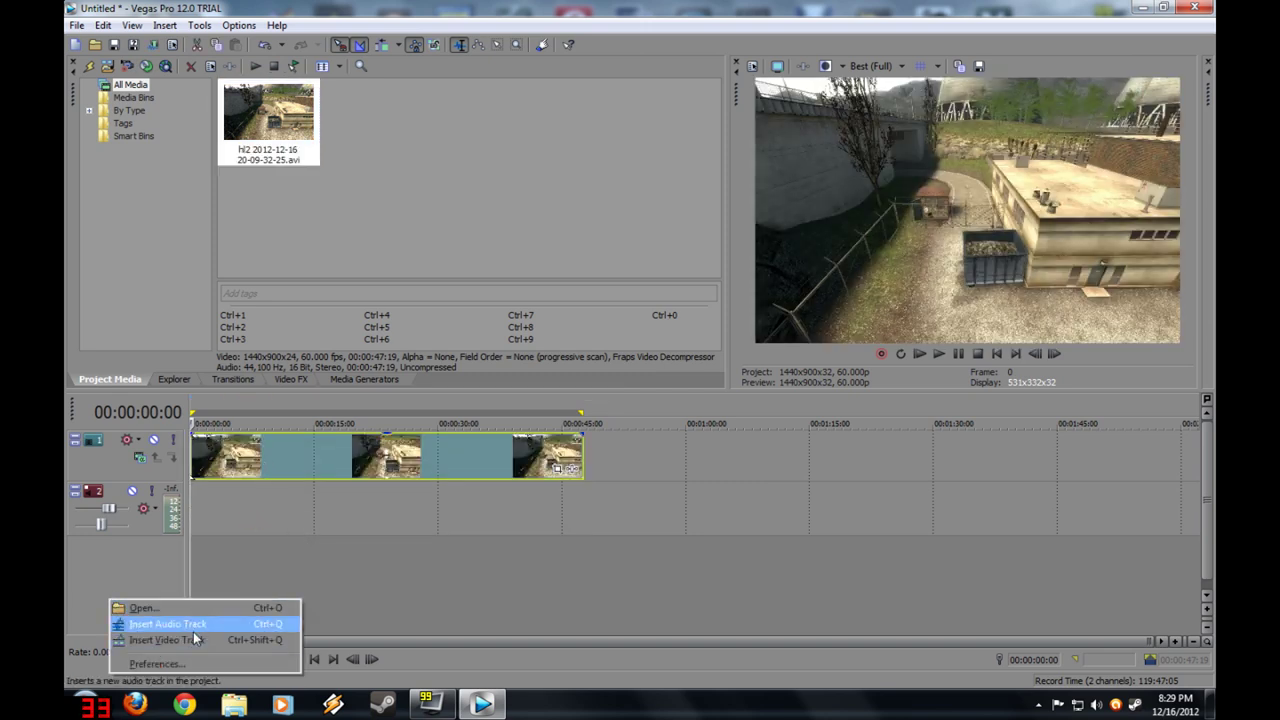
click(204, 640)
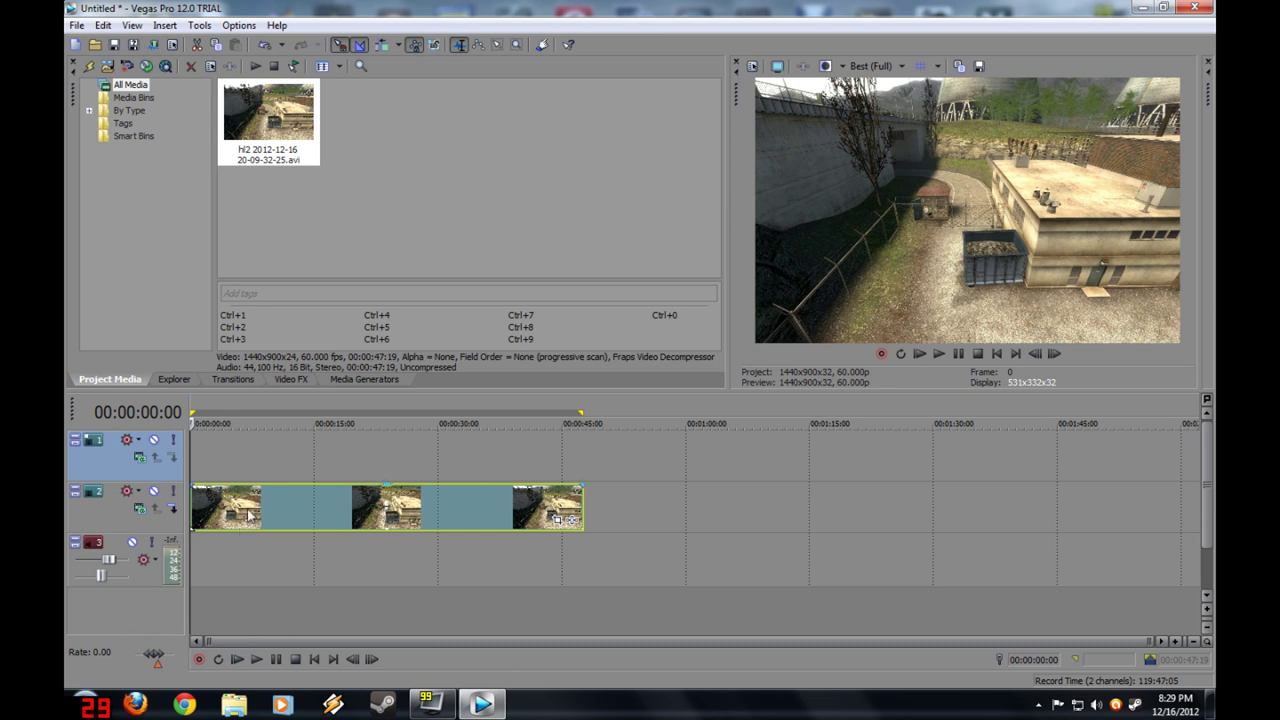
click(211, 570)
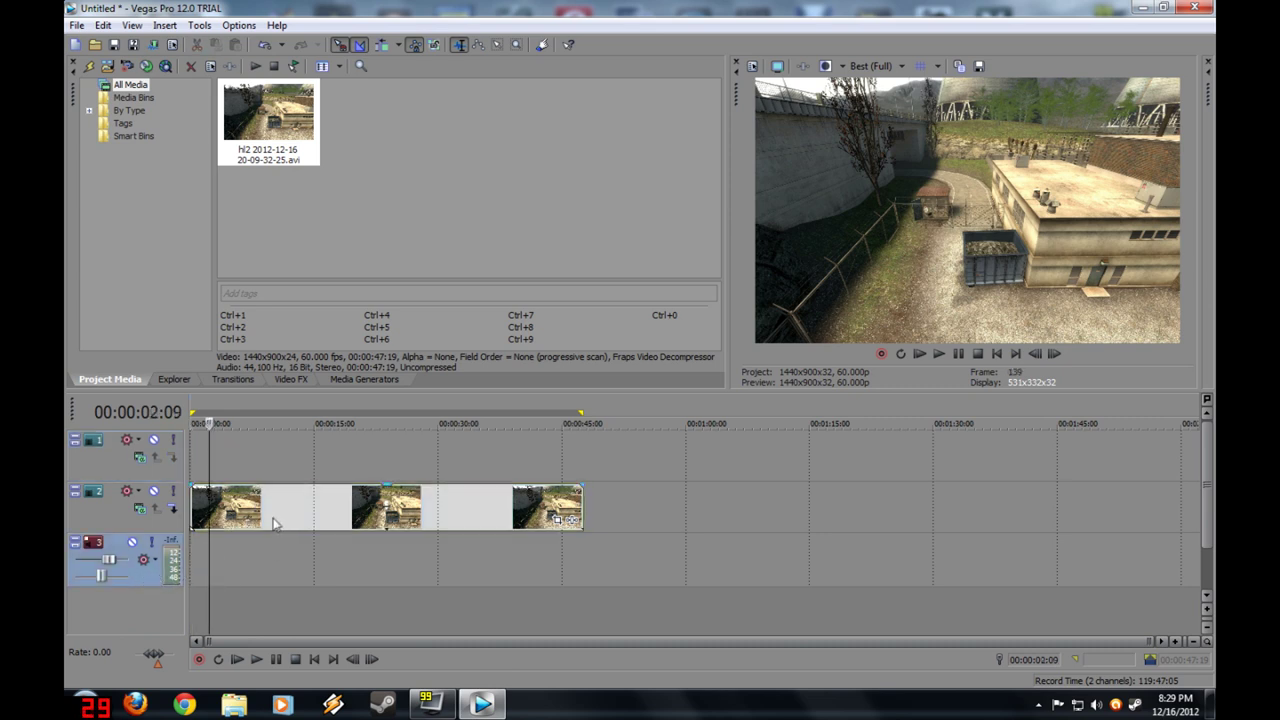
click(214, 443)
key(ctrl+a)
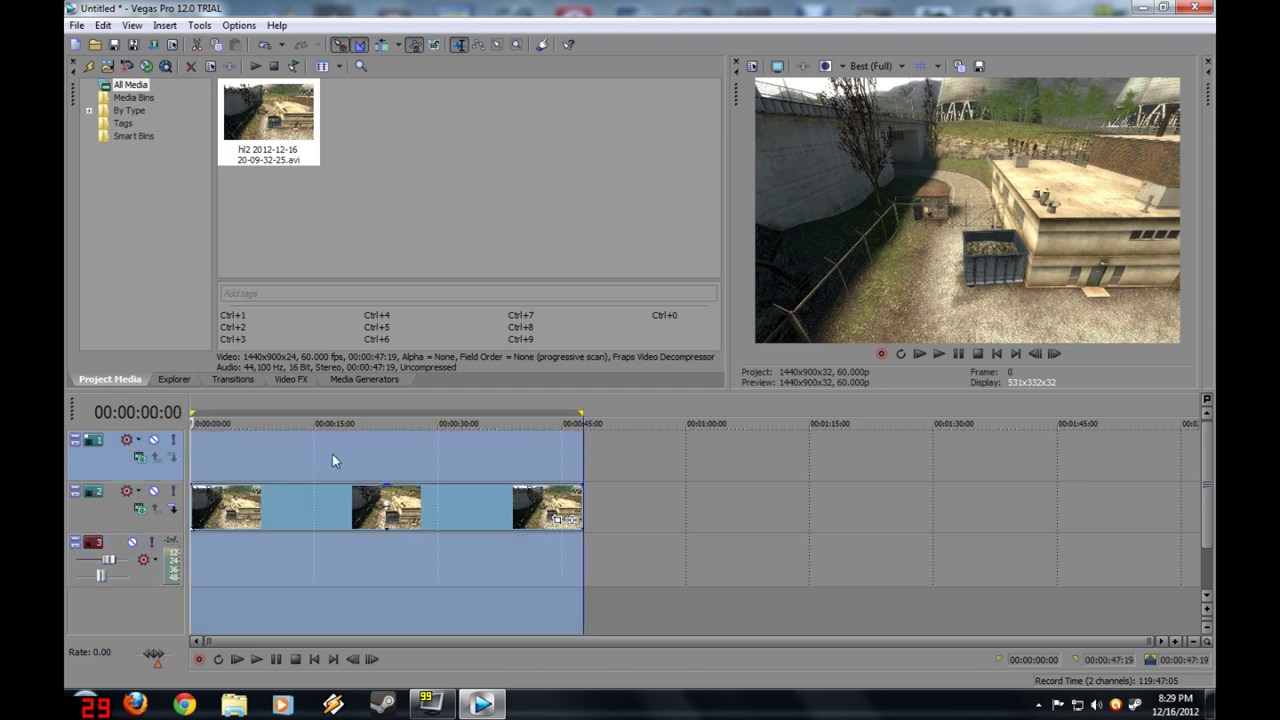
click(339, 455)
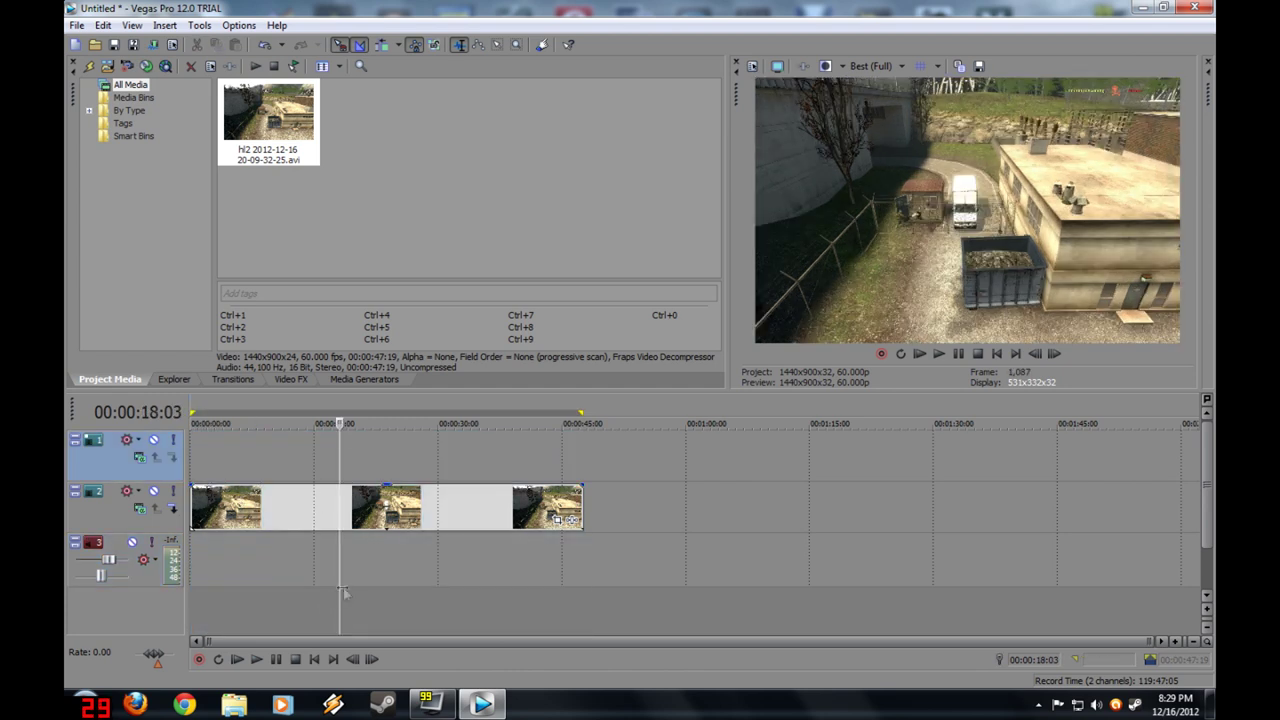
drag(343, 594, 190, 572)
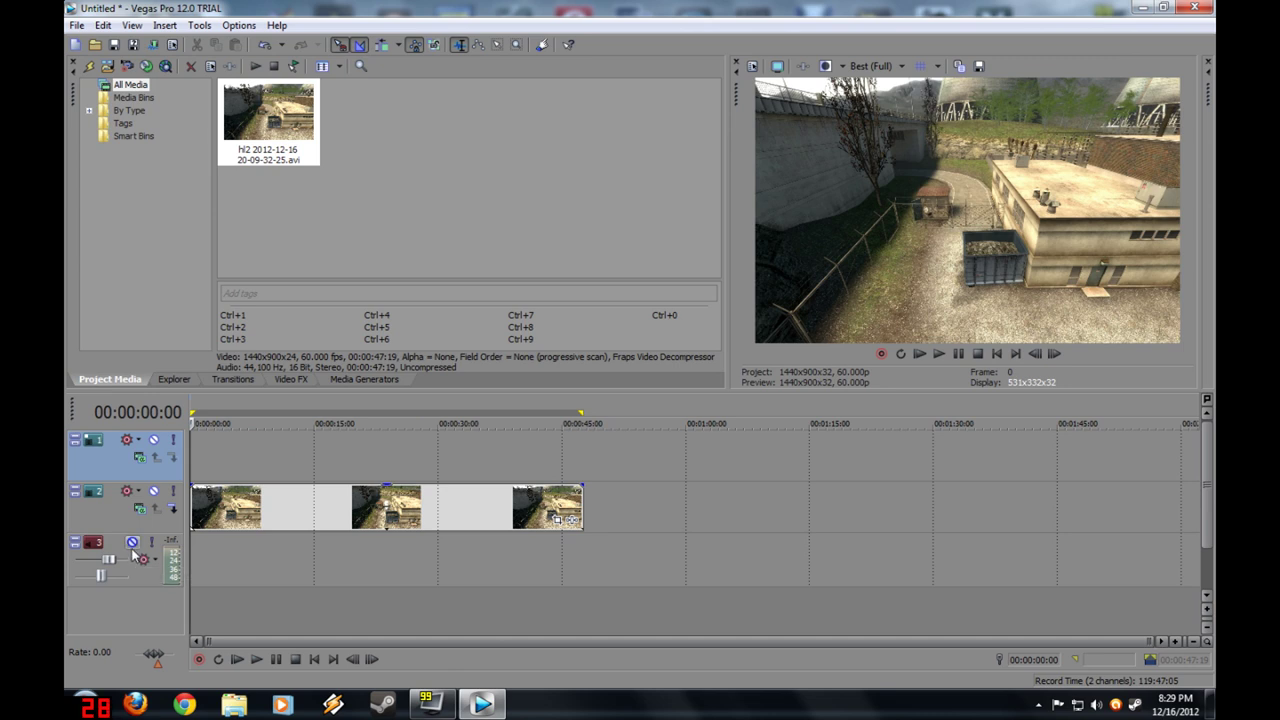
Step: Chain Sony Film Effects, Sony Quick Blur and Sony TV Simulator onto the clip through Media FX
click(253, 516)
right_click(254, 512)
right_click(348, 503)
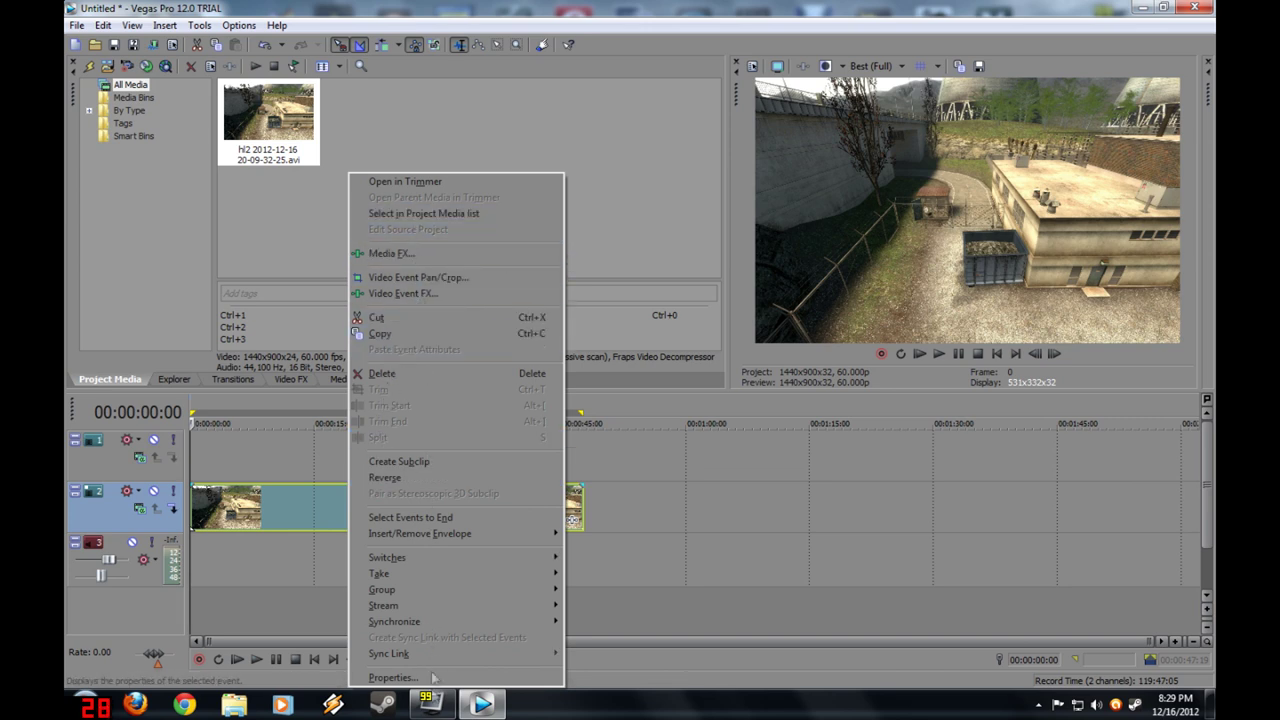
click(430, 253)
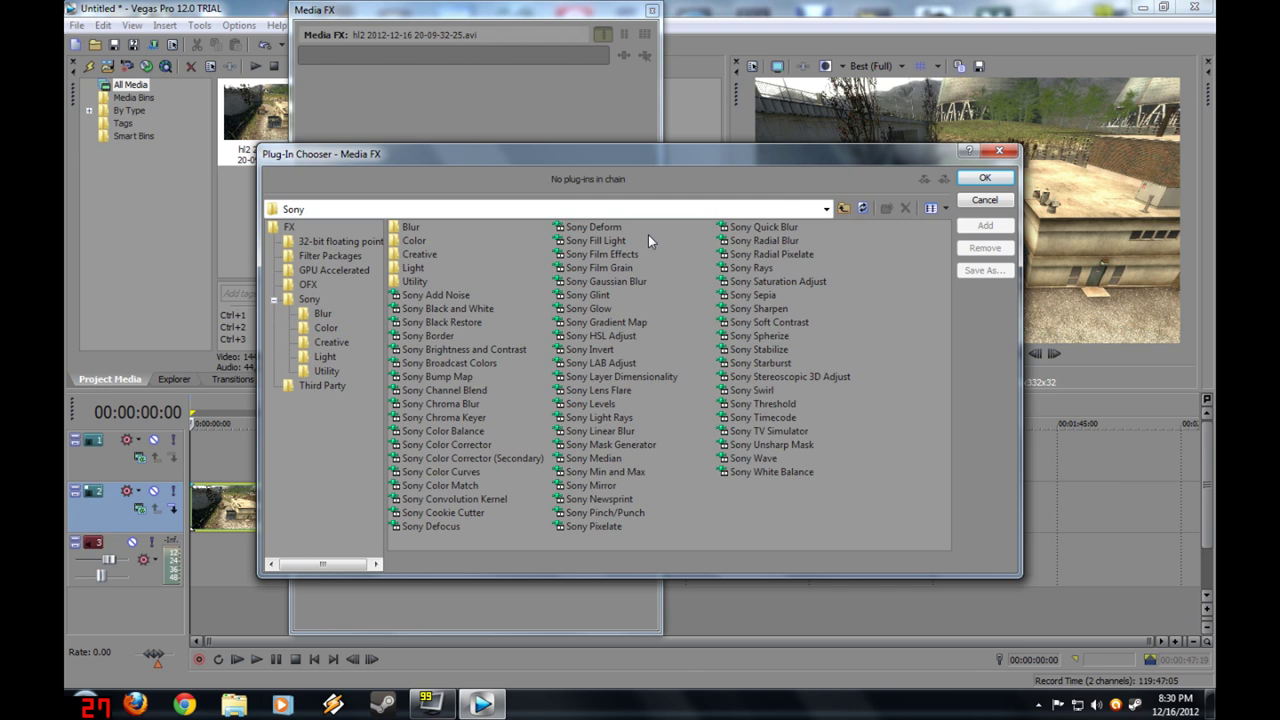
double_click(598, 256)
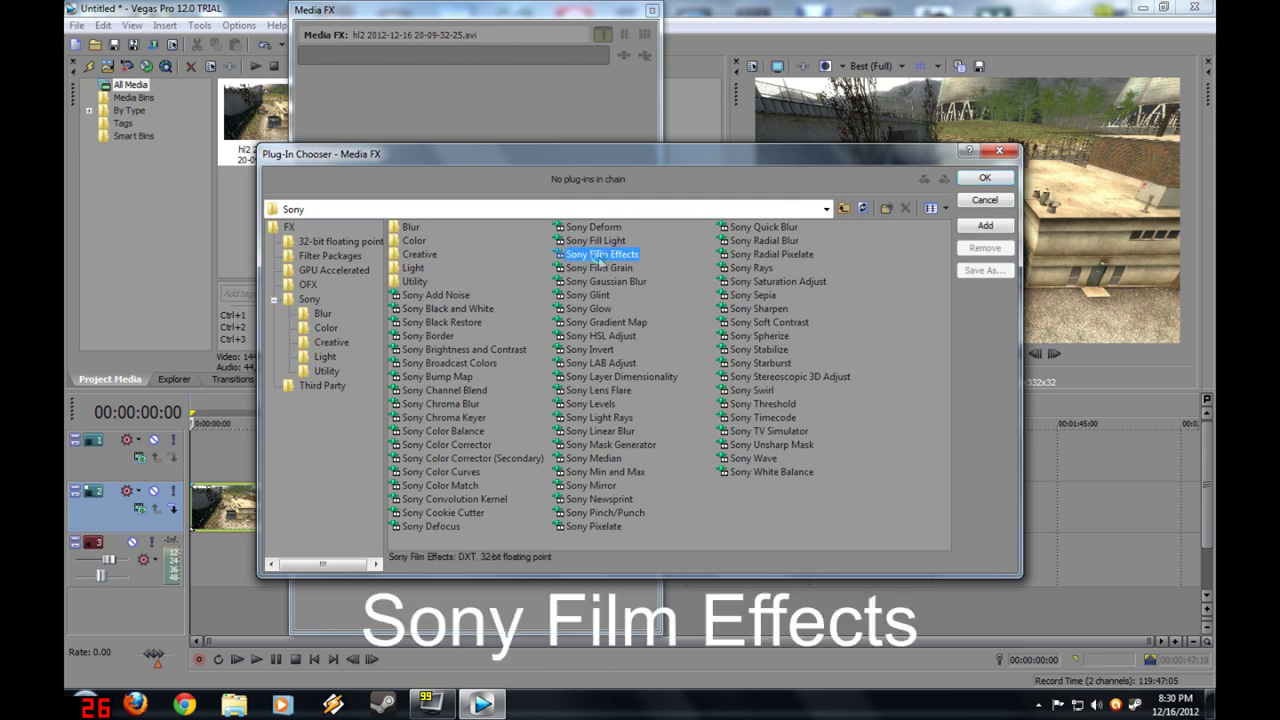
double_click(763, 229)
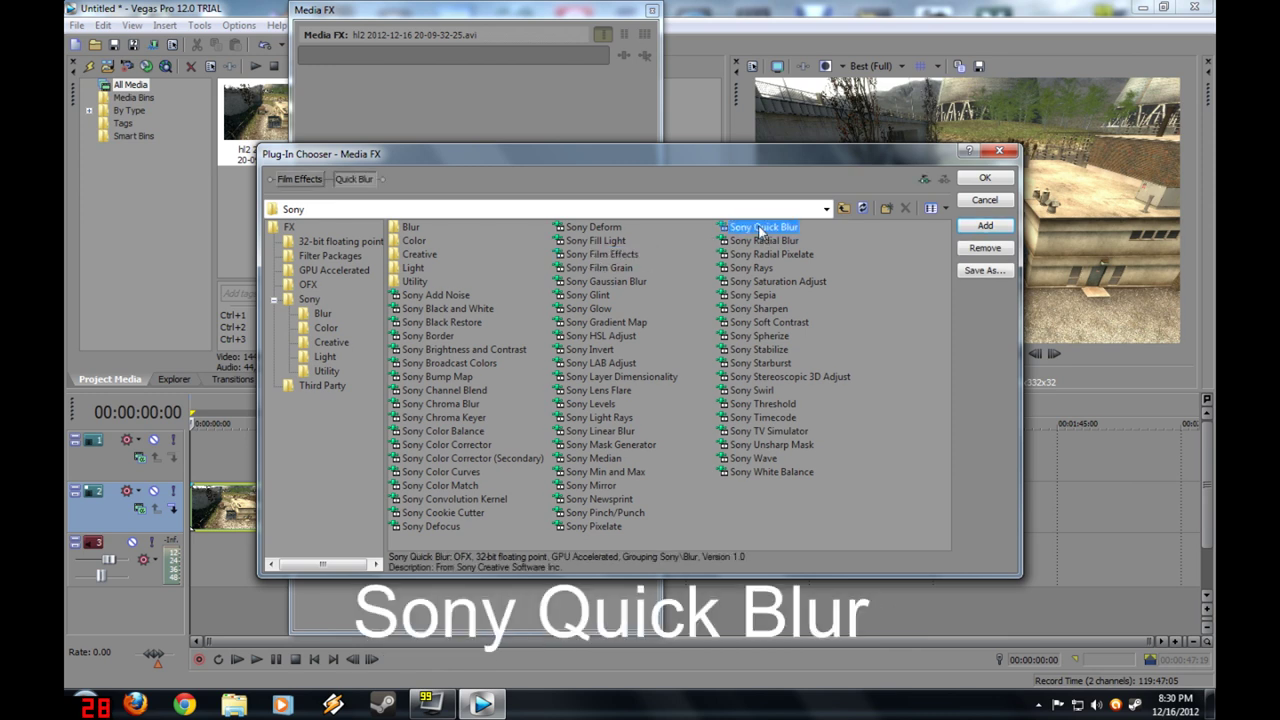
double_click(805, 432)
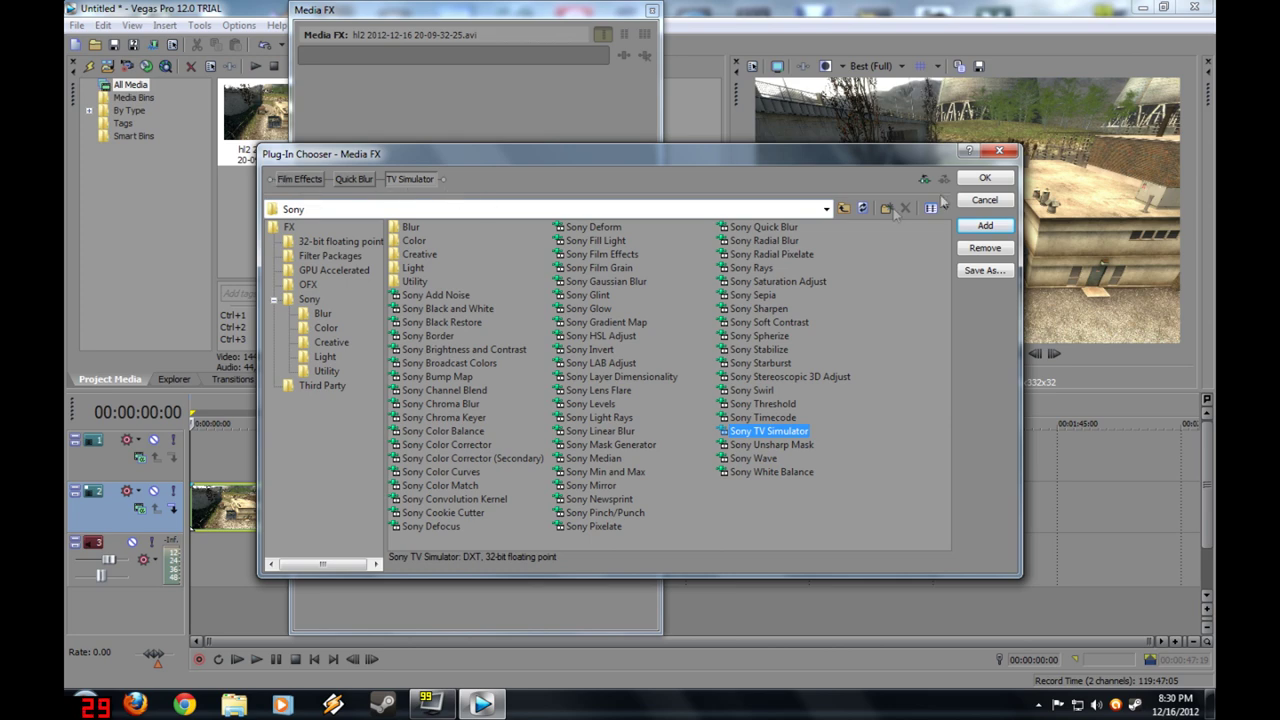
click(1000, 180)
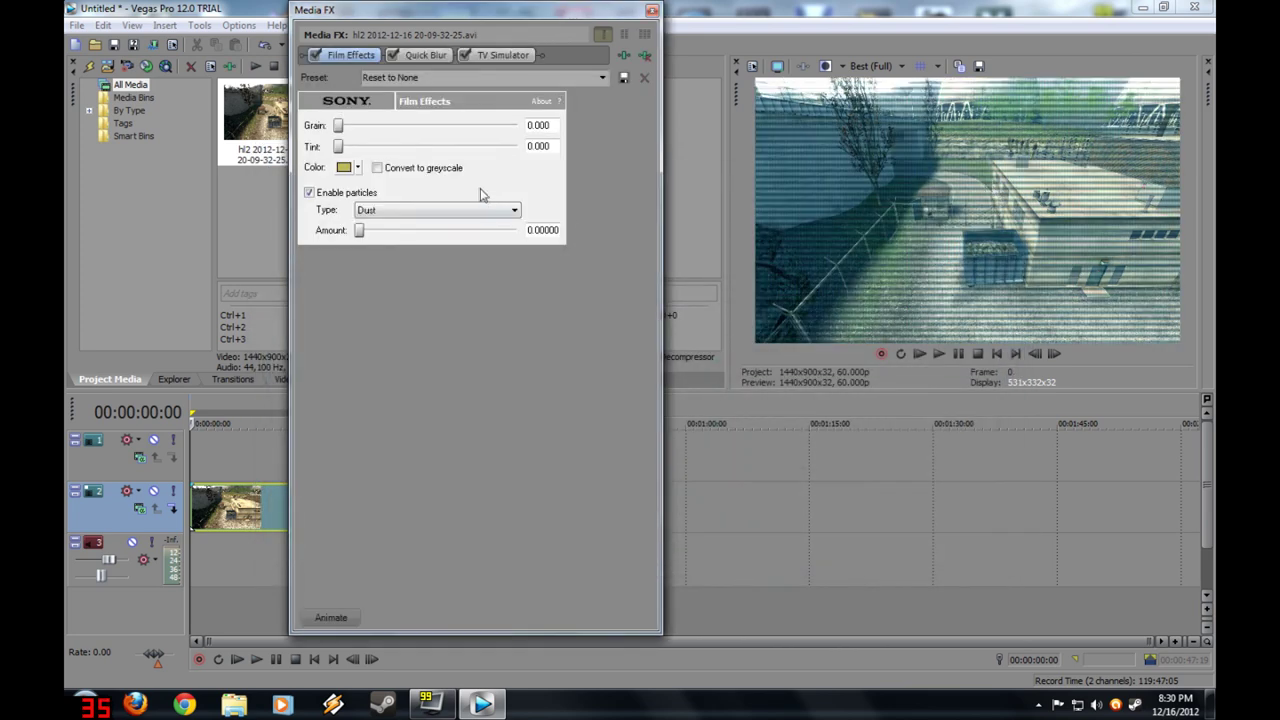
Step: Bypass Quick Blur and TV Simulator, and set Film Effects to greyscale, no particles, grain 0.080
click(393, 55)
click(465, 56)
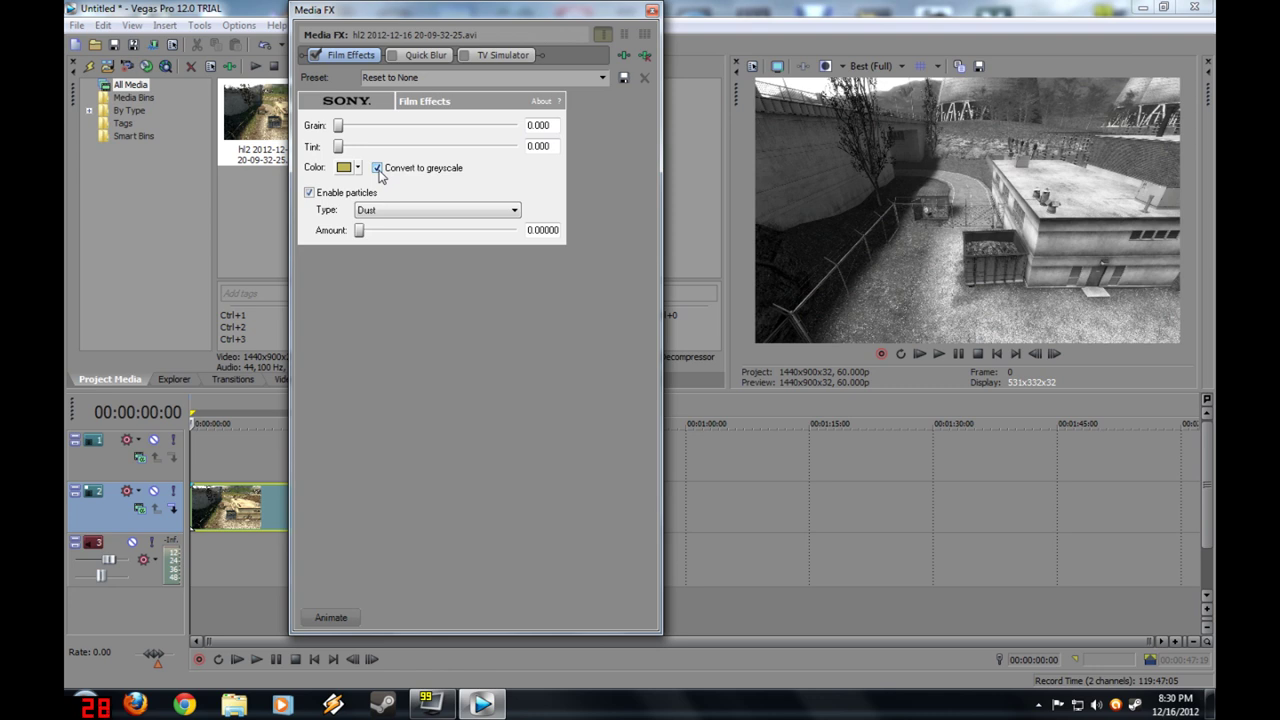
click(309, 193)
mouse_move(338, 126)
mouse_down()
mouse_move(485, 132)
mouse_move(357, 146)
mouse_up()
Step: Switch Quick Blur back on with its blend amount raised to 1.000
click(420, 56)
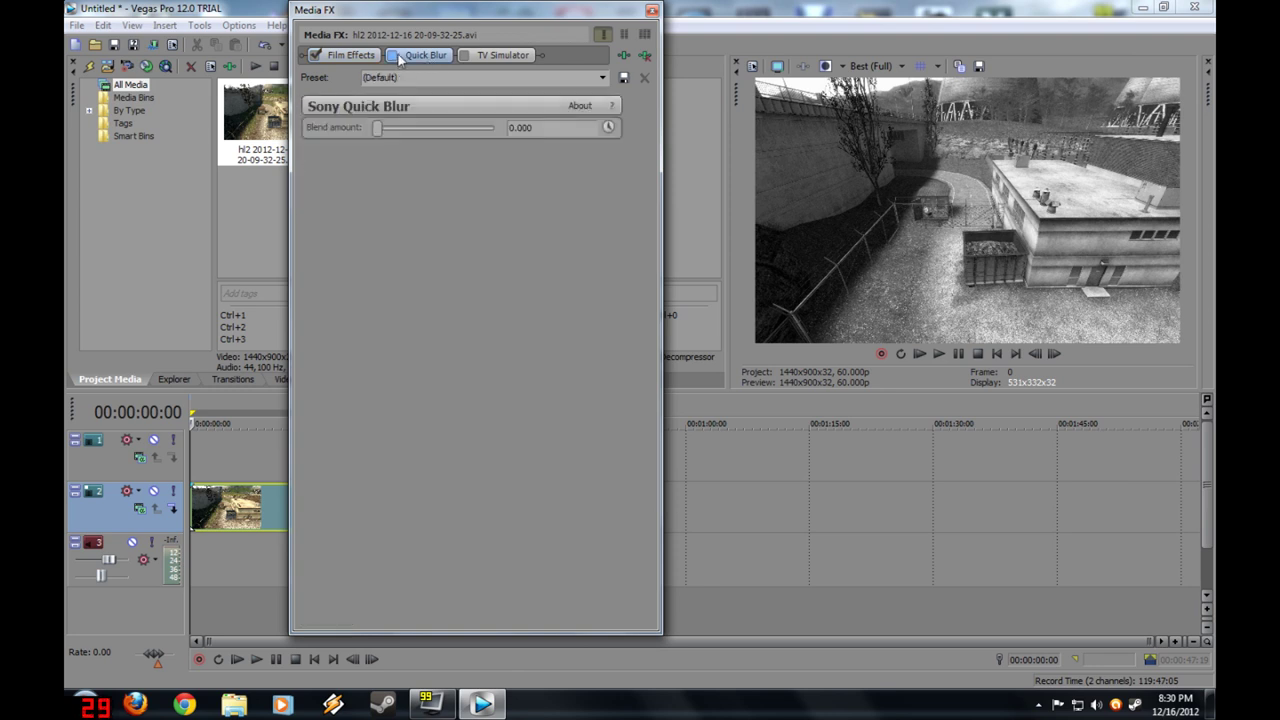
click(393, 55)
drag(378, 128, 793, 112)
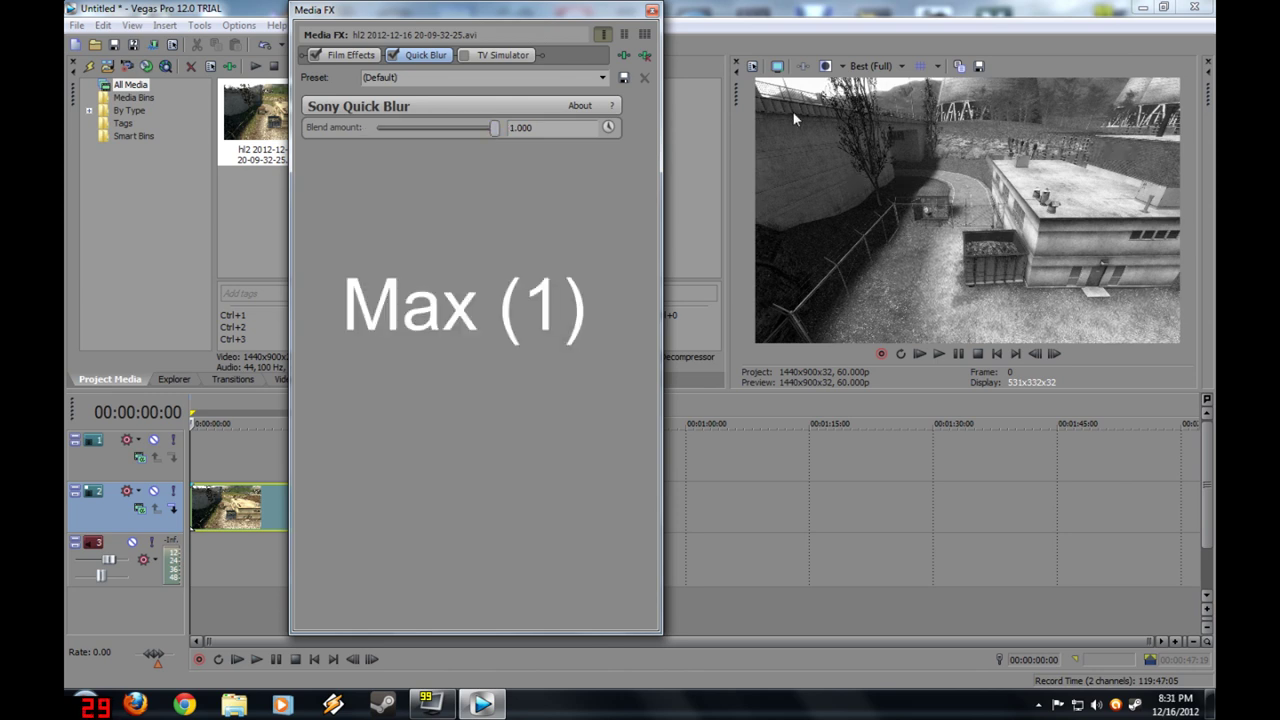
click(497, 57)
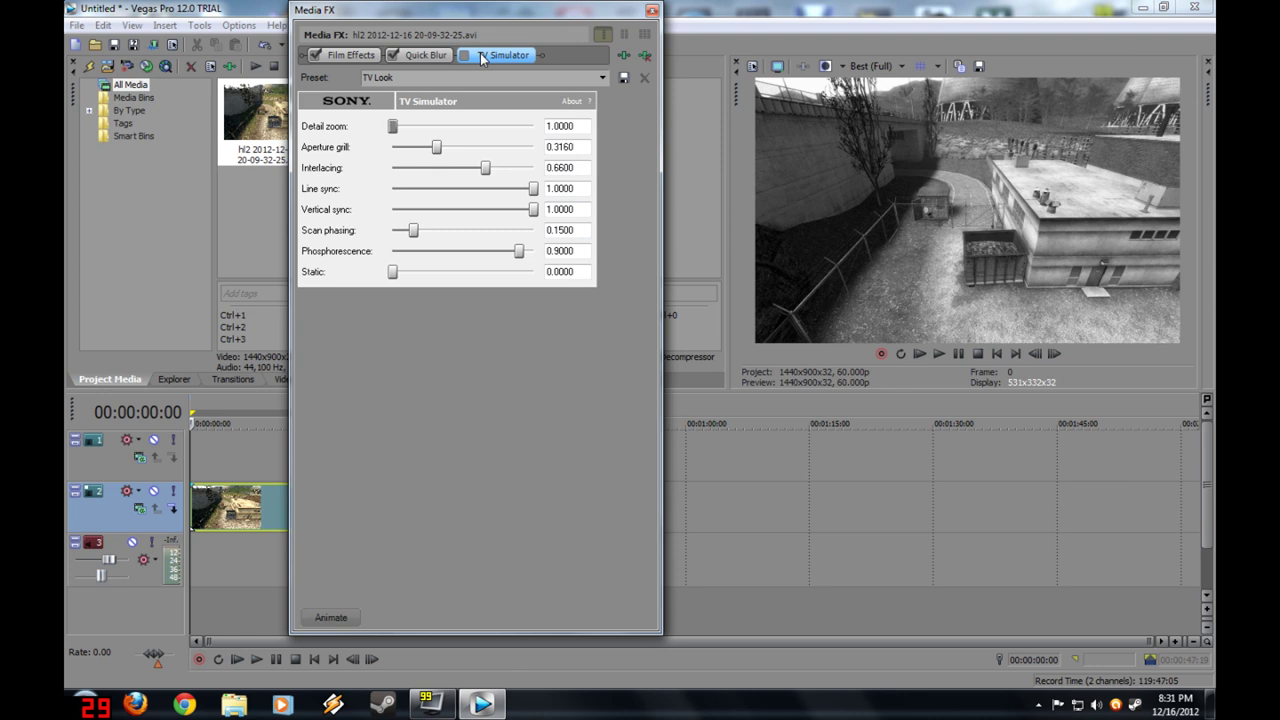
Step: Reset TV Simulator to the None preset, enable it, and raise detail zoom to 1.8340
click(598, 79)
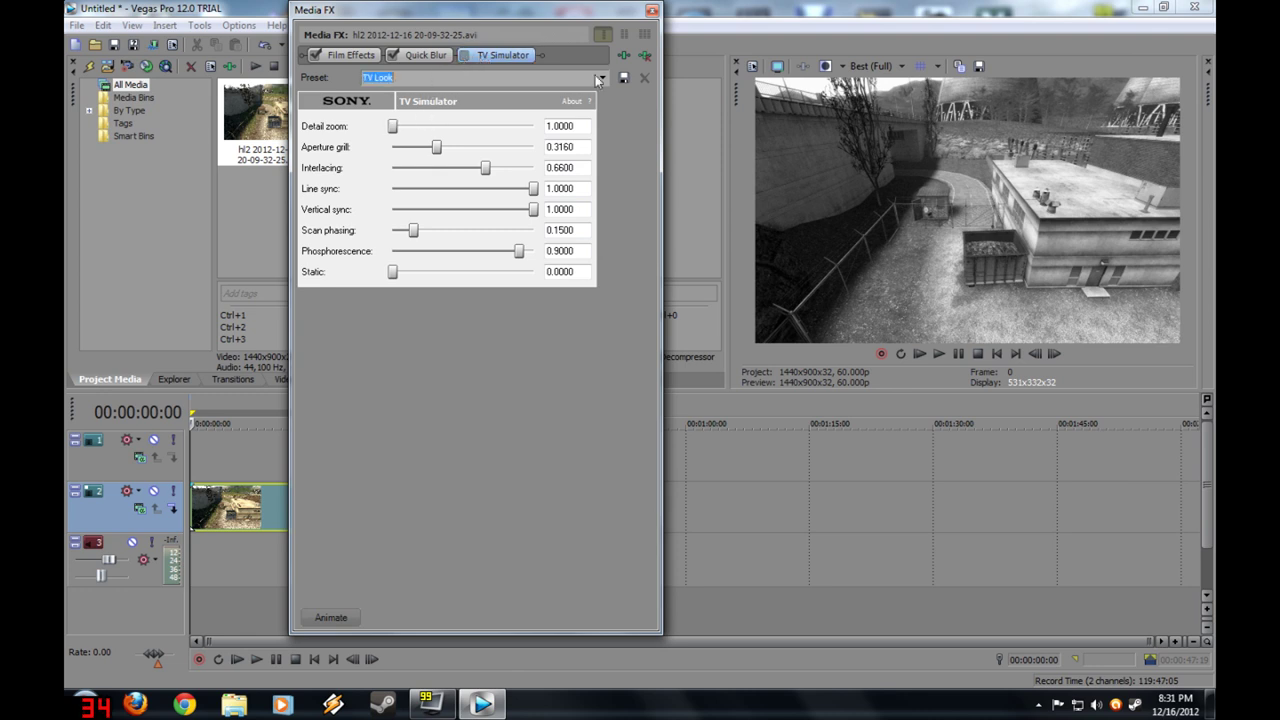
click(598, 79)
click(402, 113)
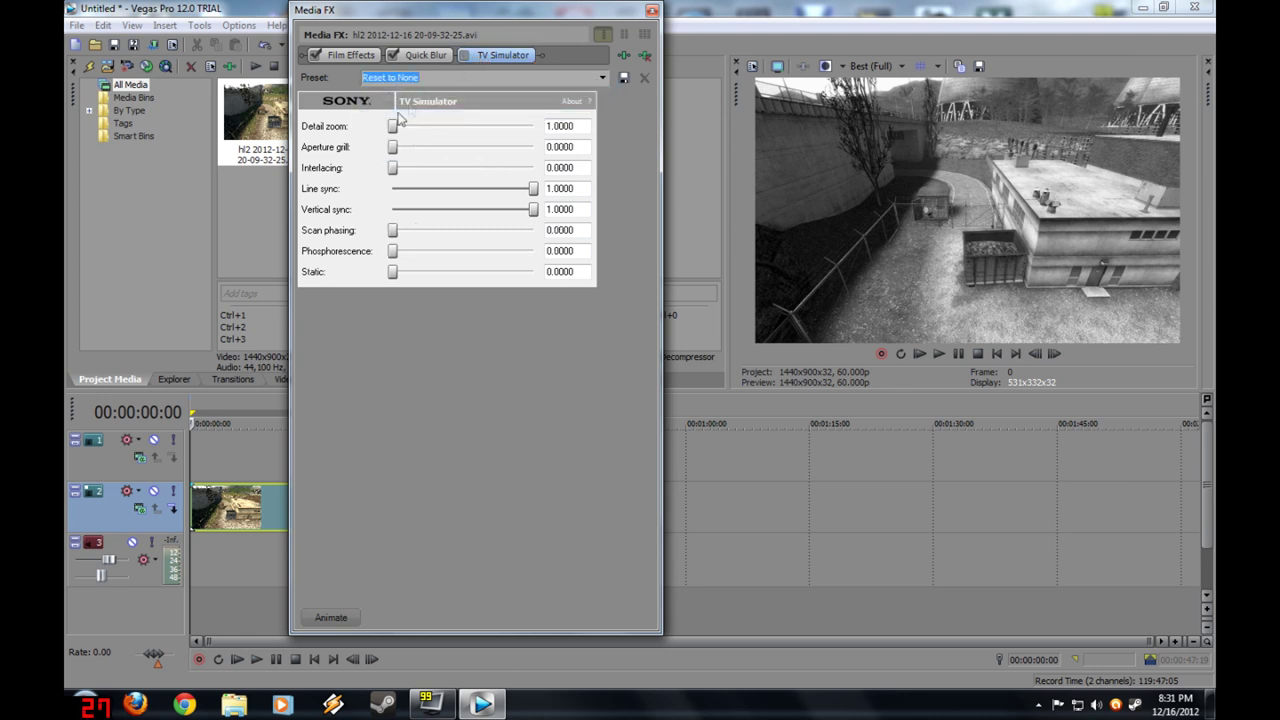
drag(394, 132, 432, 132)
click(466, 56)
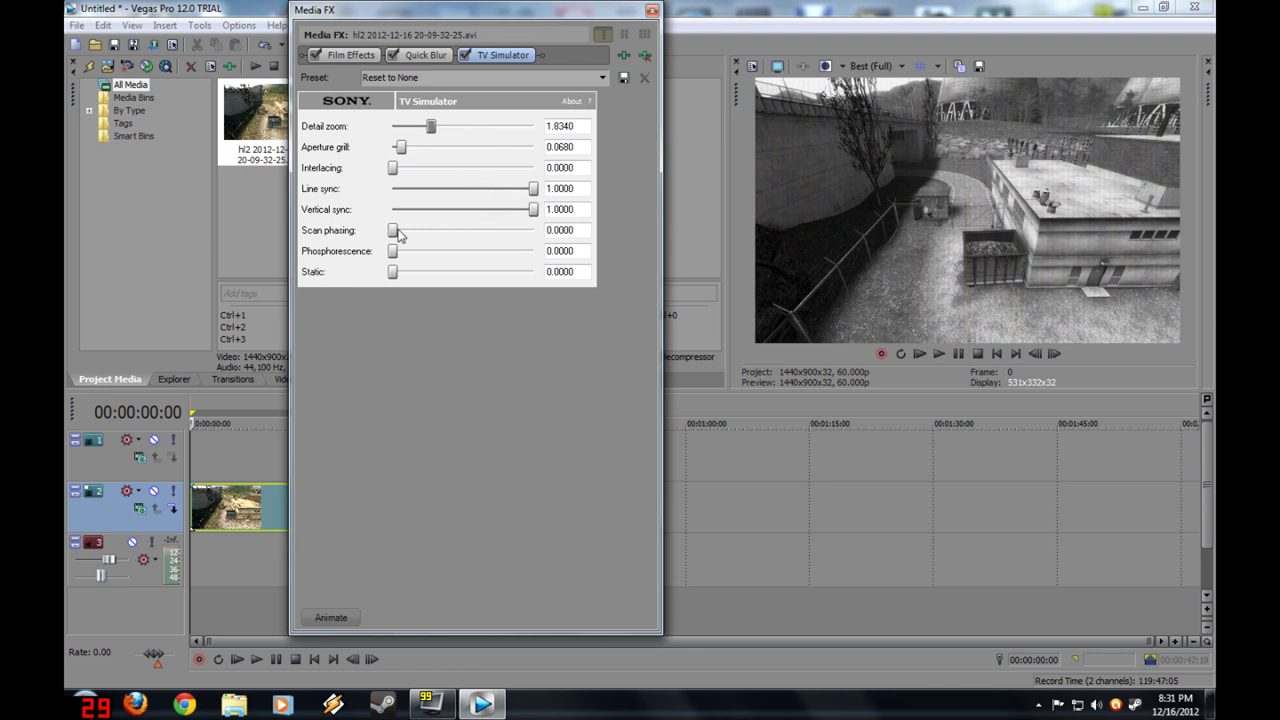
Step: Set TV Simulator static to 0.0500 and interlacing to 0.0960, keeping full sync
mouse_move(394, 275)
mouse_down()
mouse_move(535, 277)
mouse_move(400, 280)
mouse_up()
drag(394, 252, 353, 228)
drag(533, 190, 392, 190)
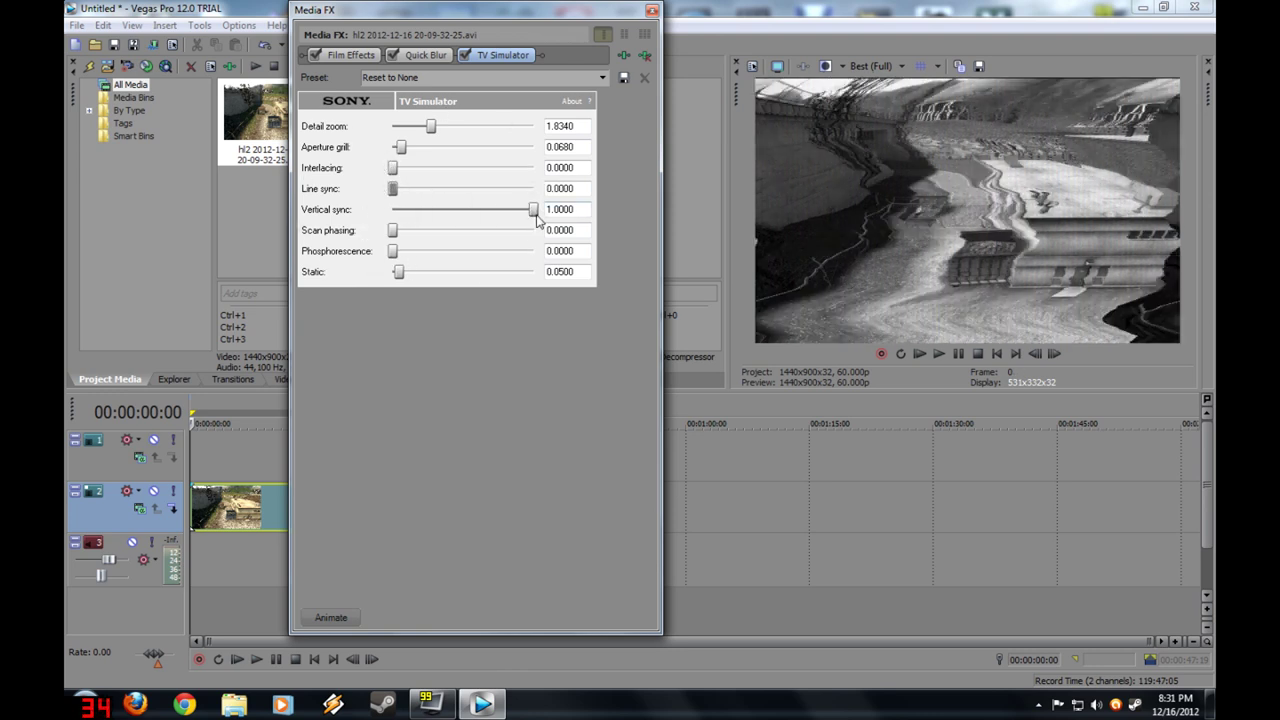
mouse_move(533, 210)
mouse_down()
mouse_move(363, 220)
mouse_move(558, 211)
mouse_up()
drag(394, 190, 595, 215)
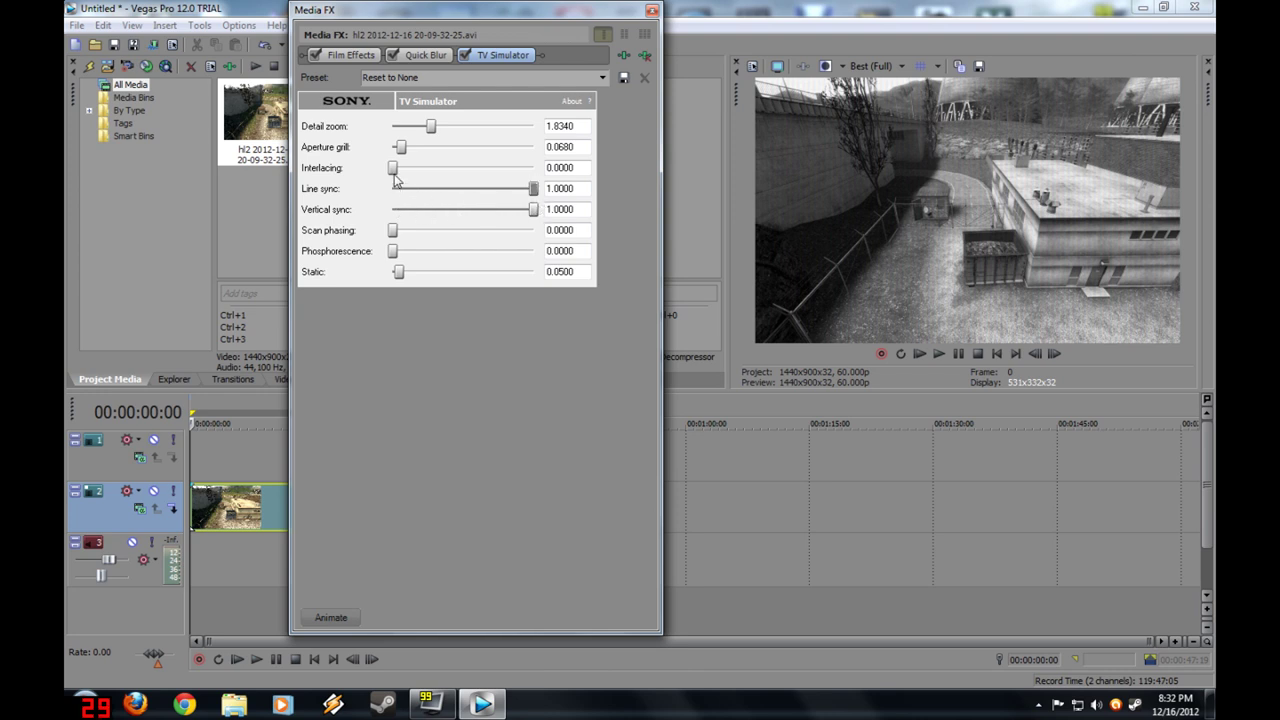
mouse_move(397, 173)
mouse_down()
mouse_move(540, 171)
mouse_move(407, 193)
mouse_up()
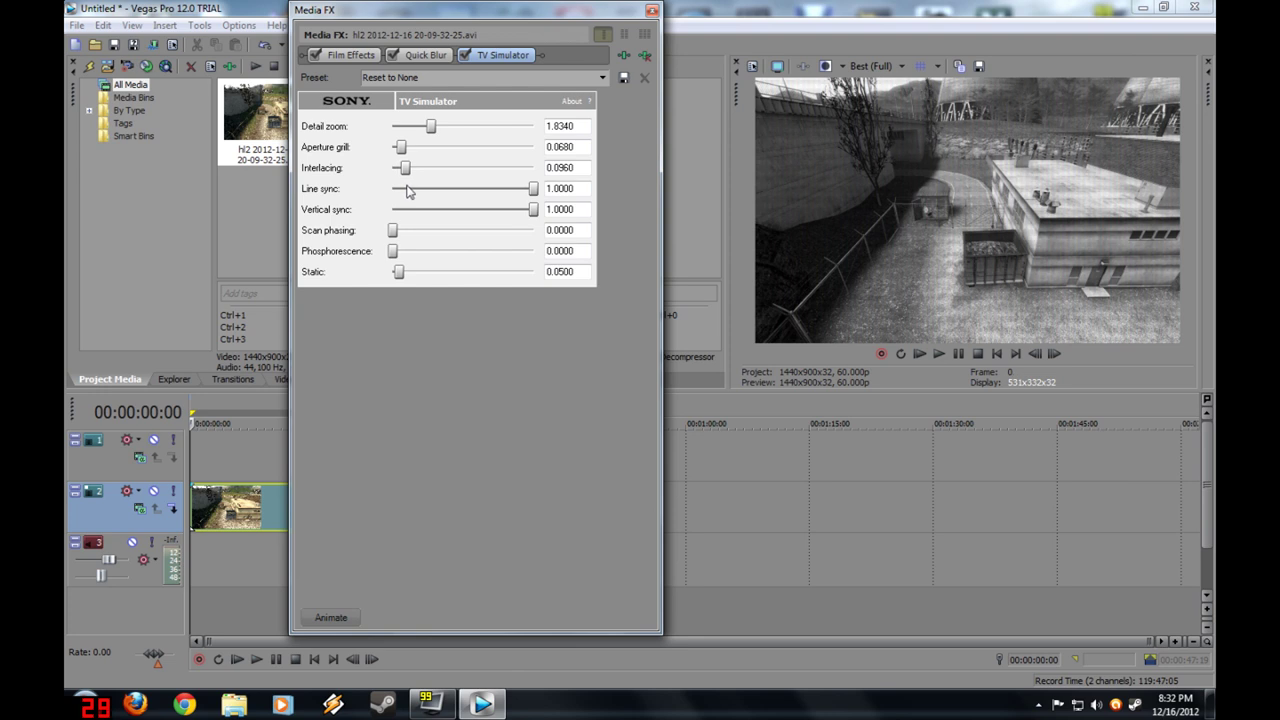
click(652, 10)
Step: Play the whole 00:00:47:19 clip to review the greyscale scanlined look, then stop
click(938, 353)
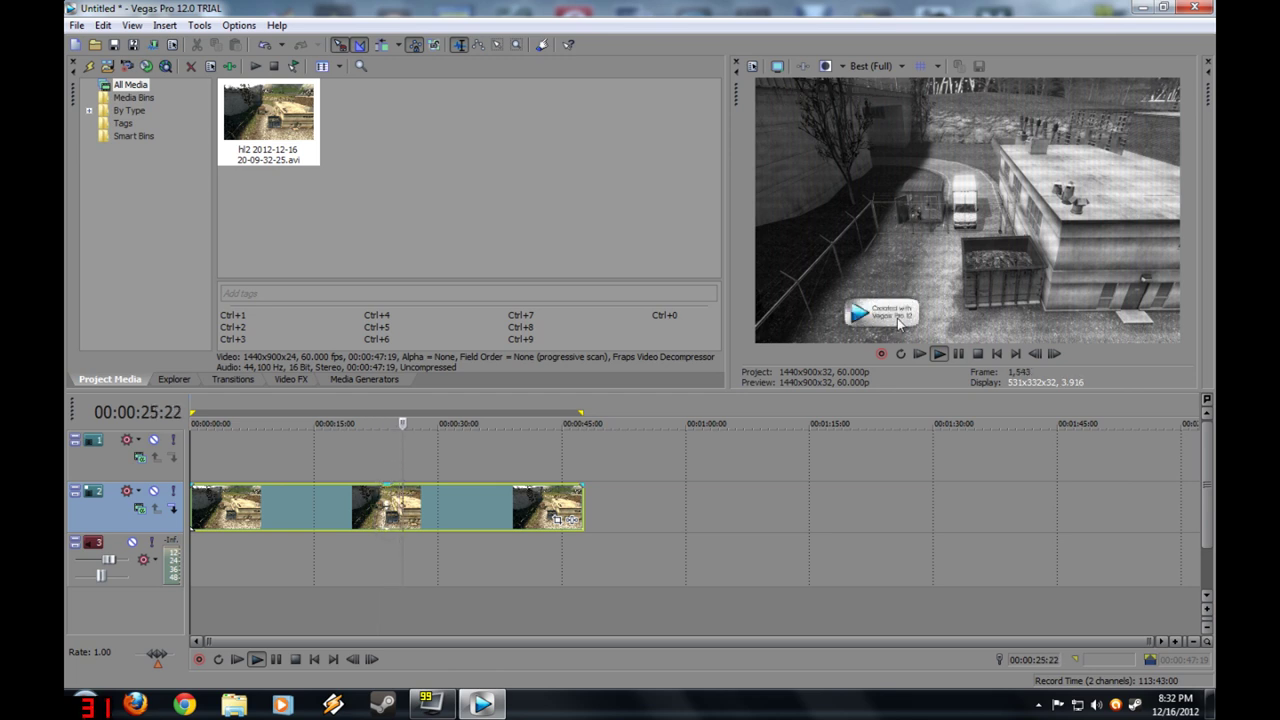
click(978, 354)
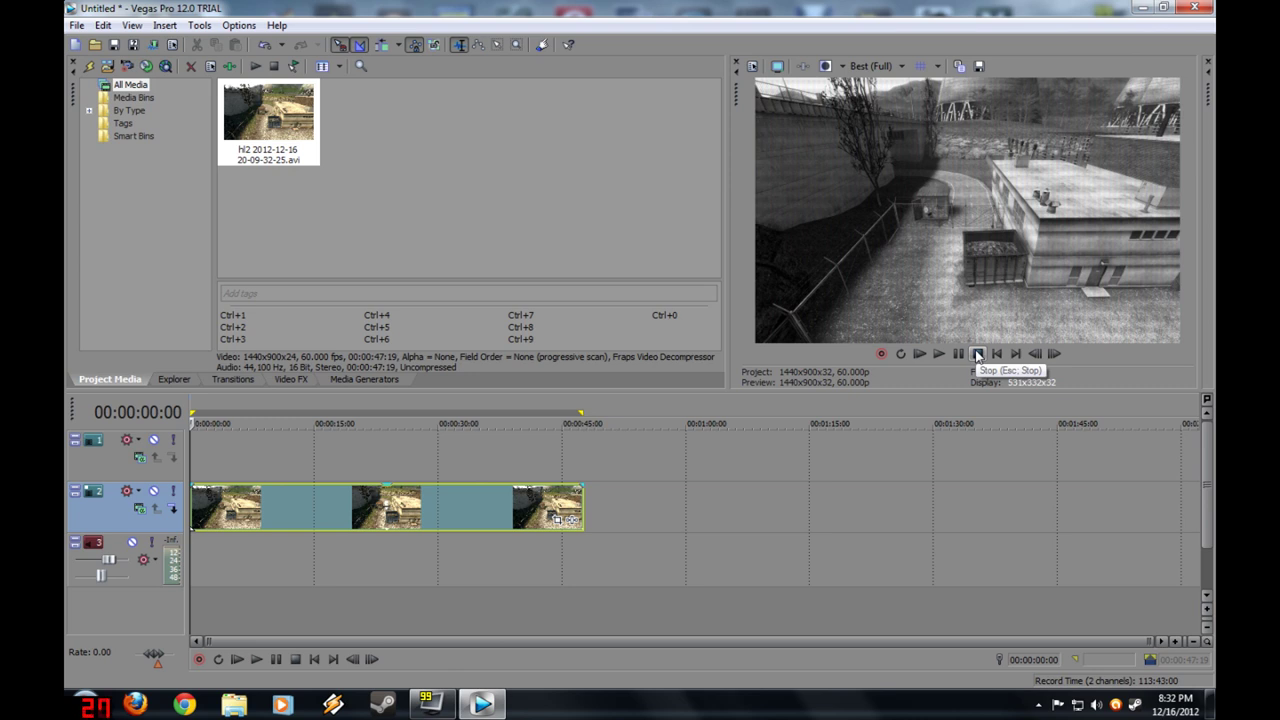
Step: Drop the ProType Titler Empty preset onto video track 1 and enlarge the title editor
click(234, 438)
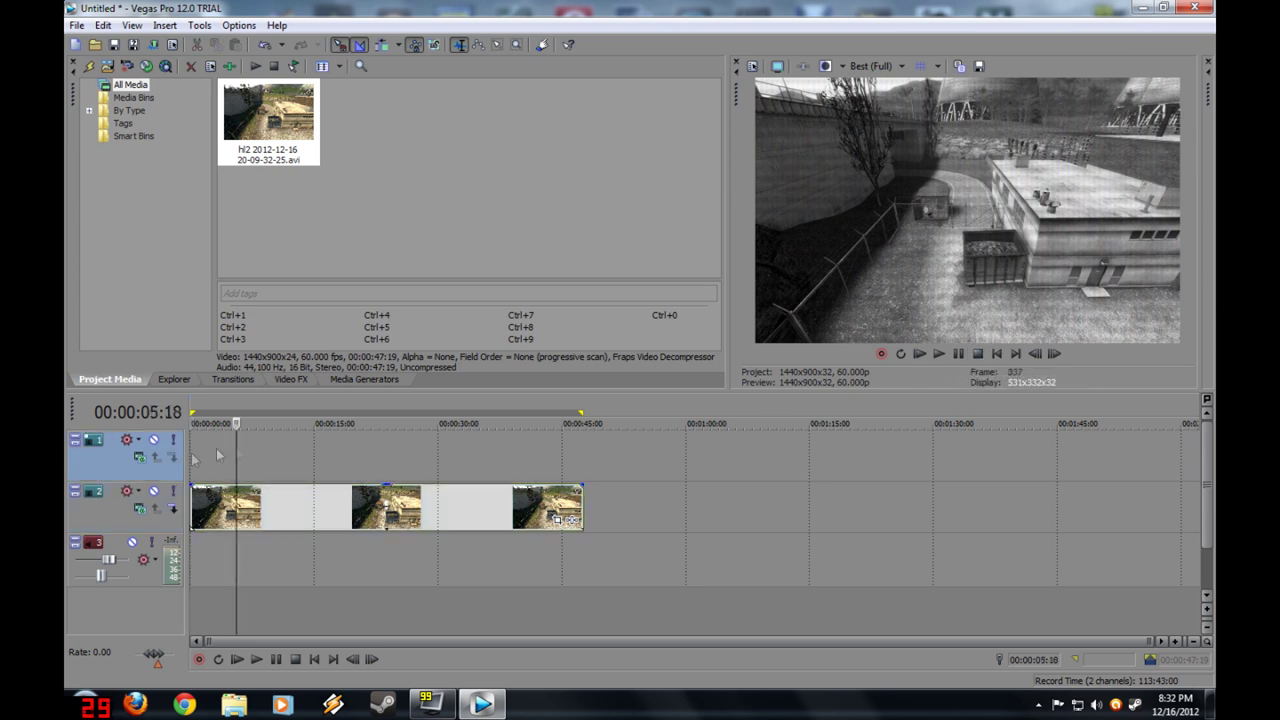
click(194, 444)
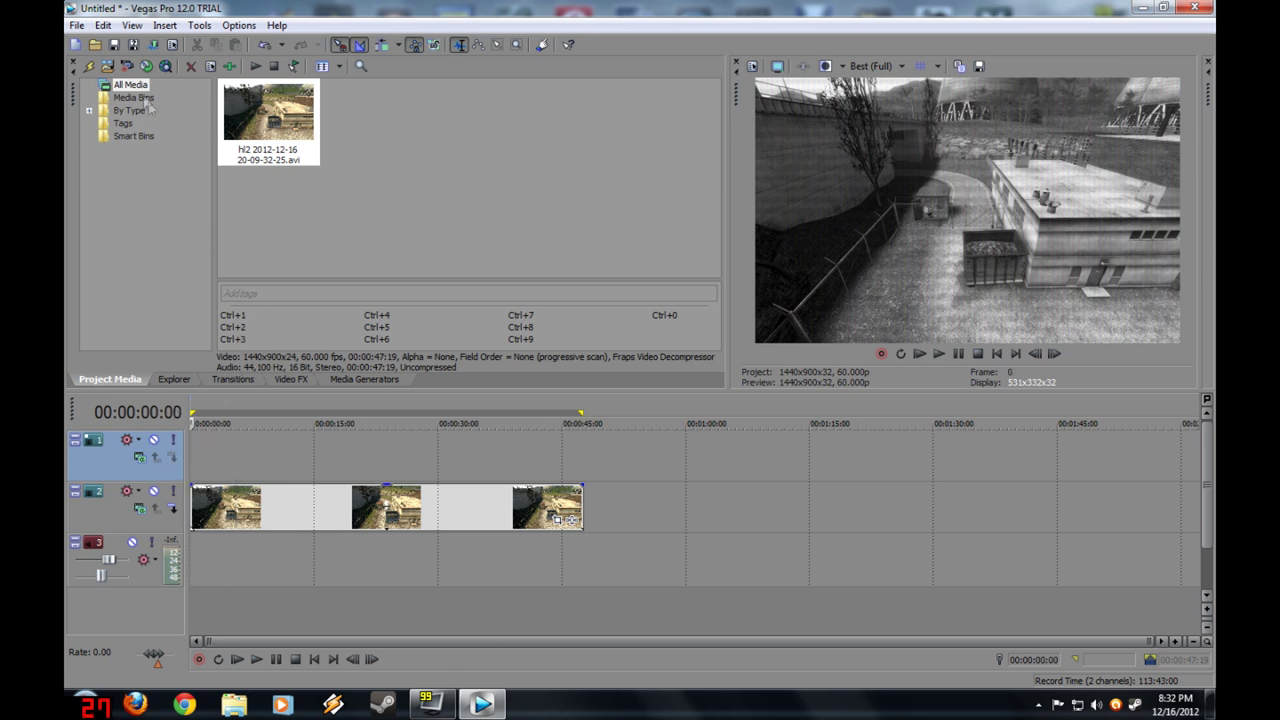
click(395, 384)
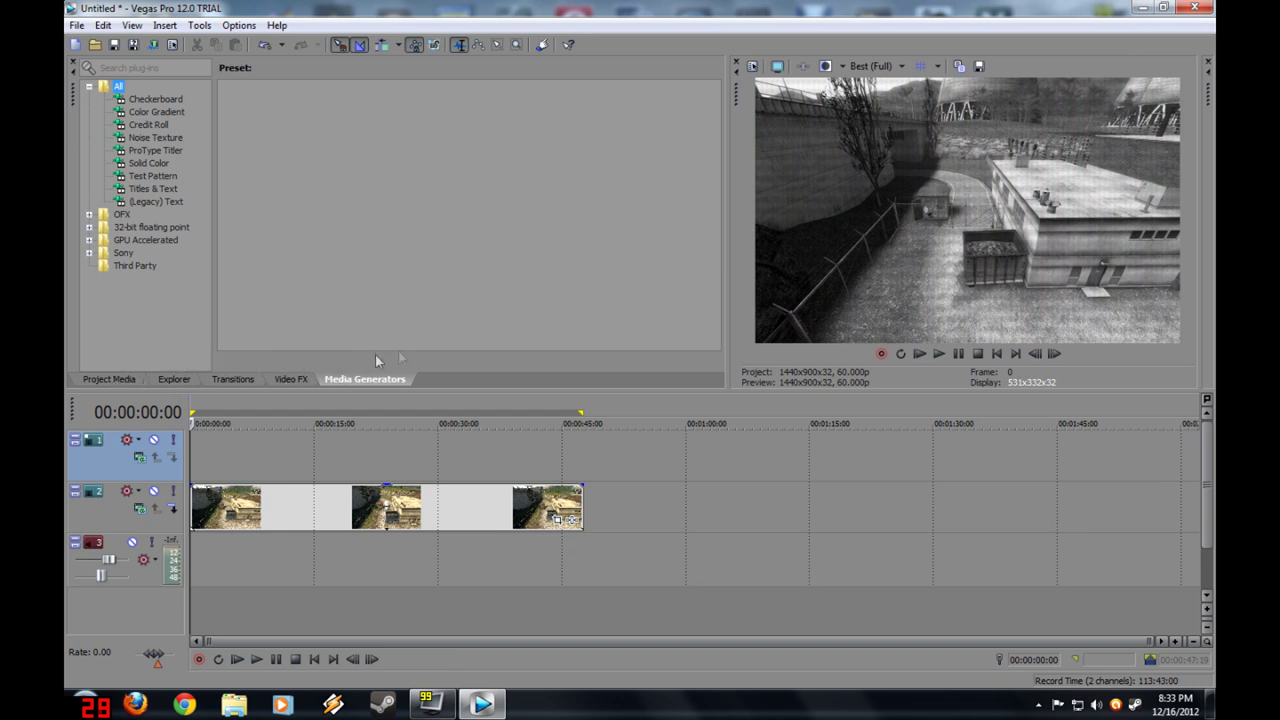
click(151, 152)
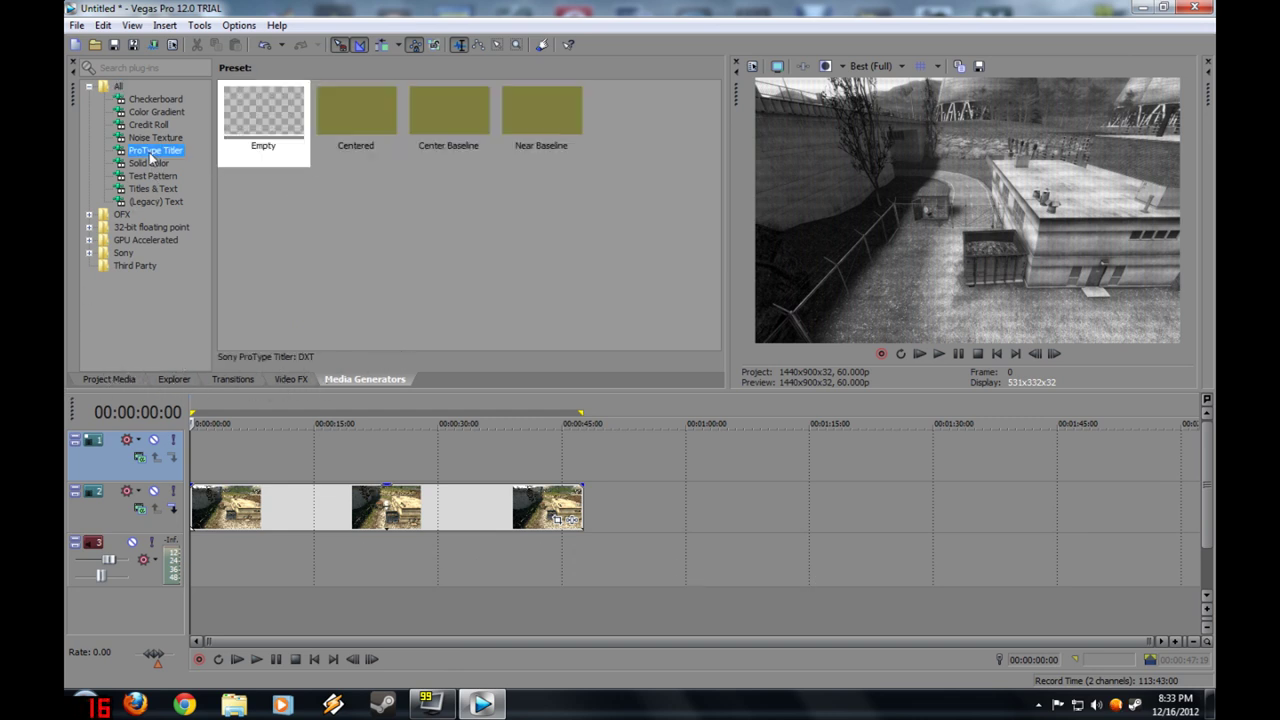
drag(257, 127, 192, 452)
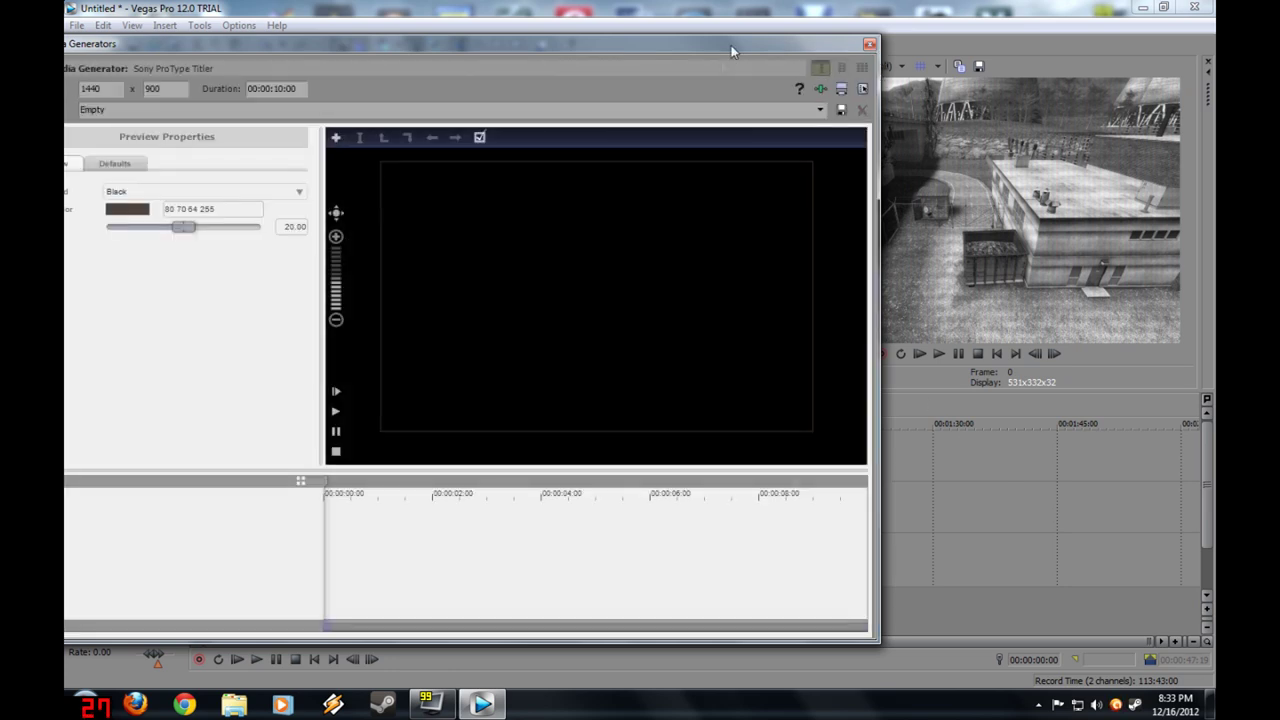
drag(731, 45, 502, 648)
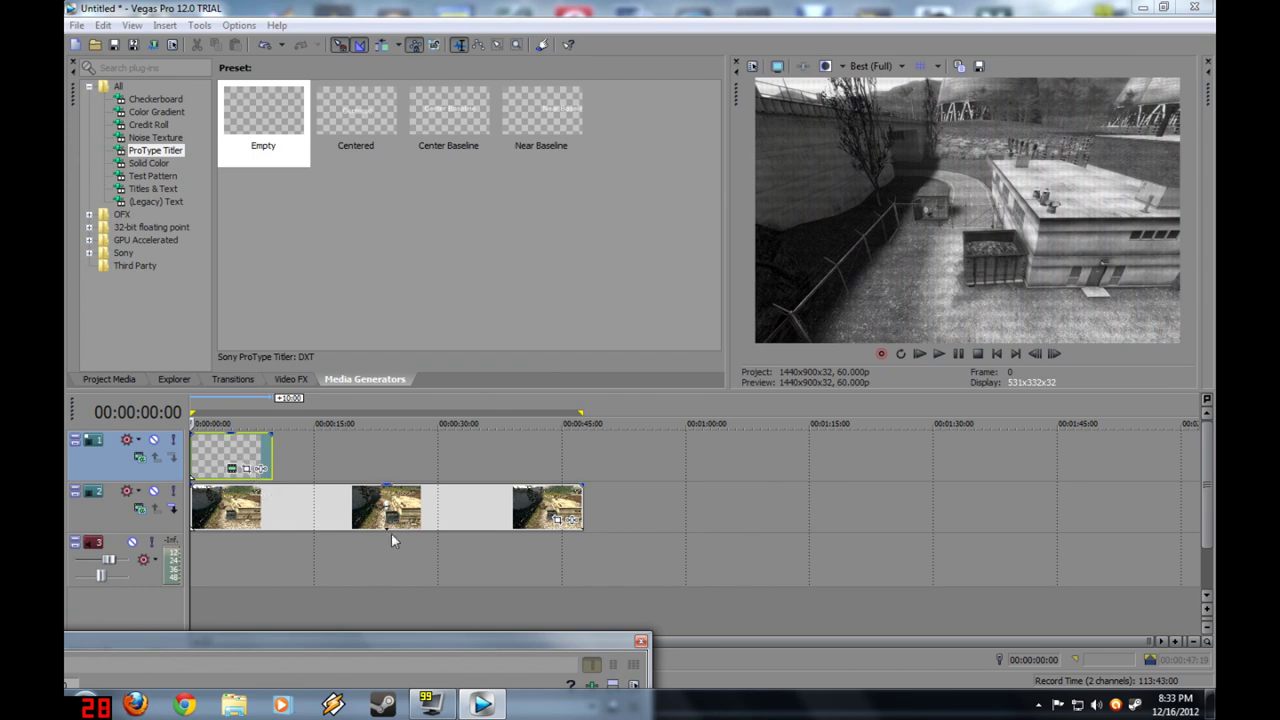
drag(476, 628, 777, 59)
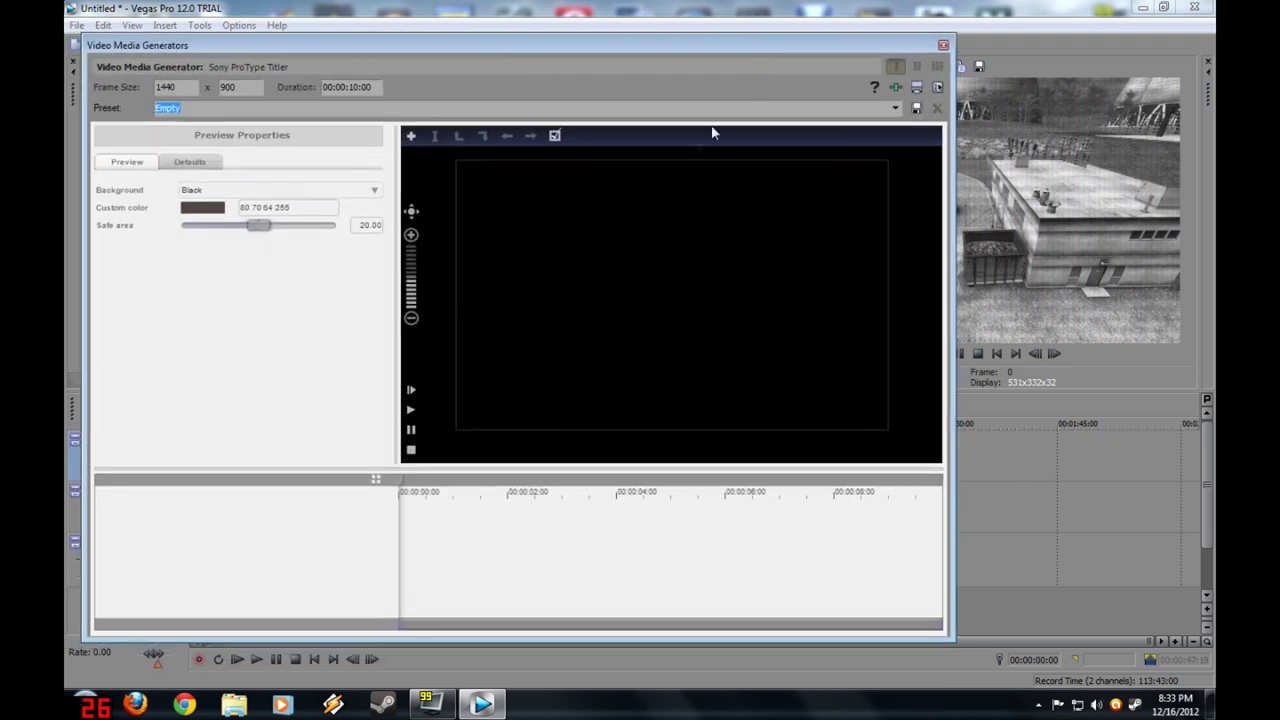
Step: Add a text block reading 'CAM01' to the title
double_click(745, 416)
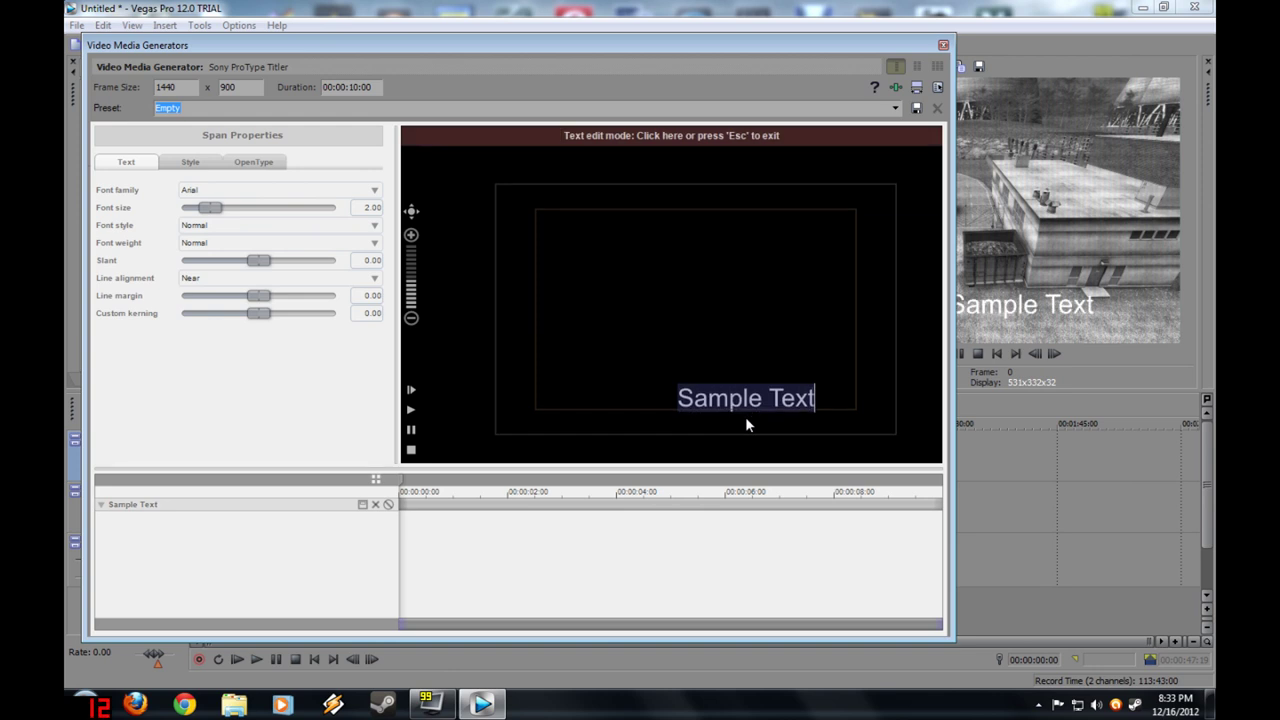
text(\tgjrtrg)
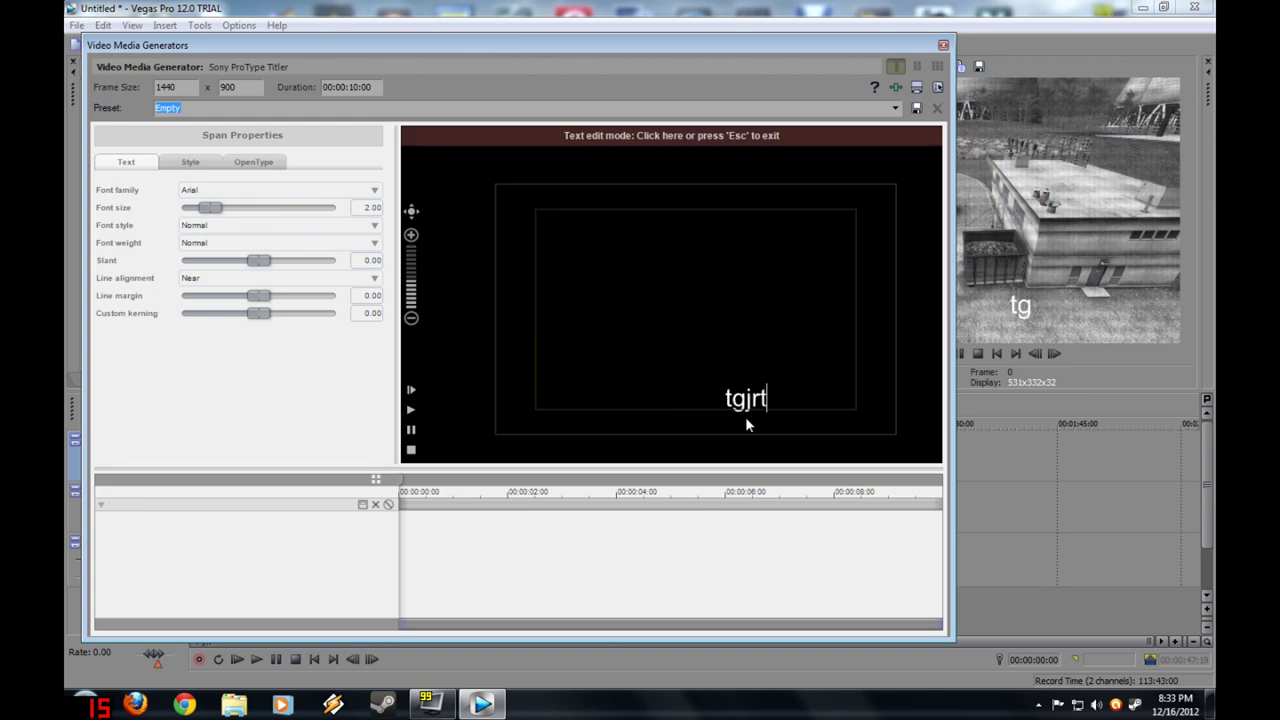
key(BackSpace)
key(BackSpace)
key(BackSpace)
key(BackSpace)
key(BackSpace)
key(BackSpace)
key(BackSpace)
text(CAM01)
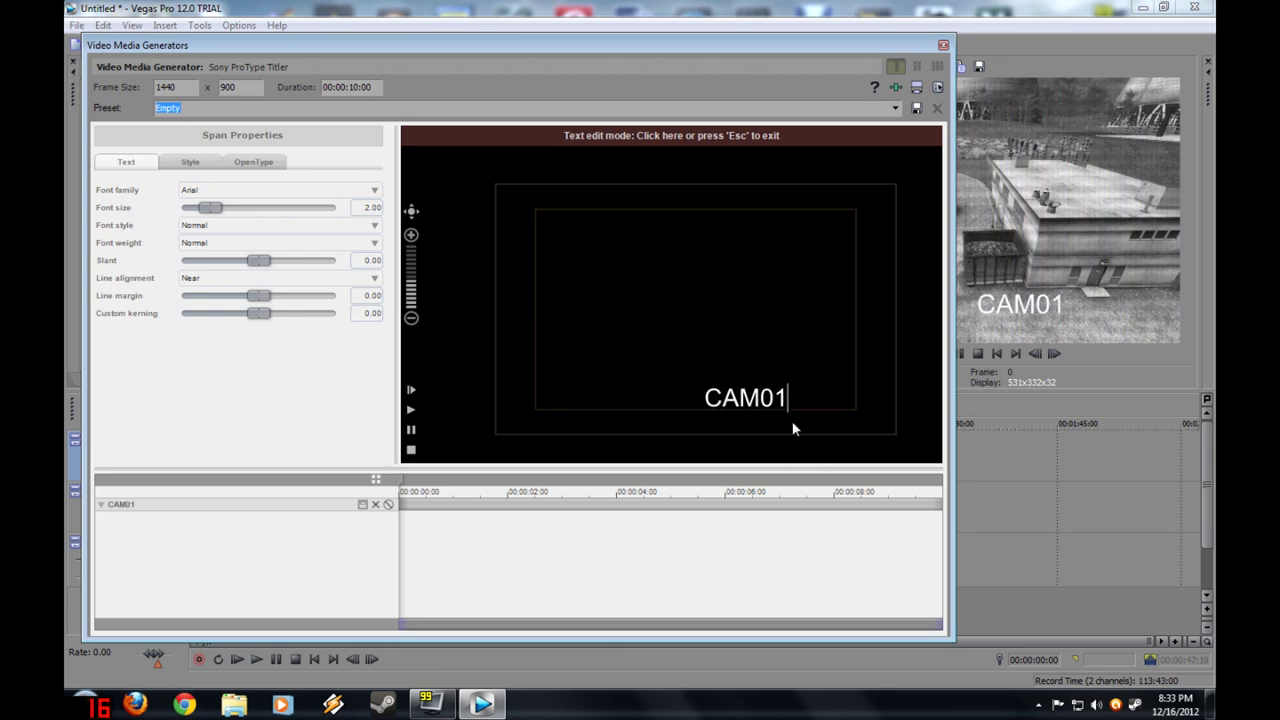
click(640, 135)
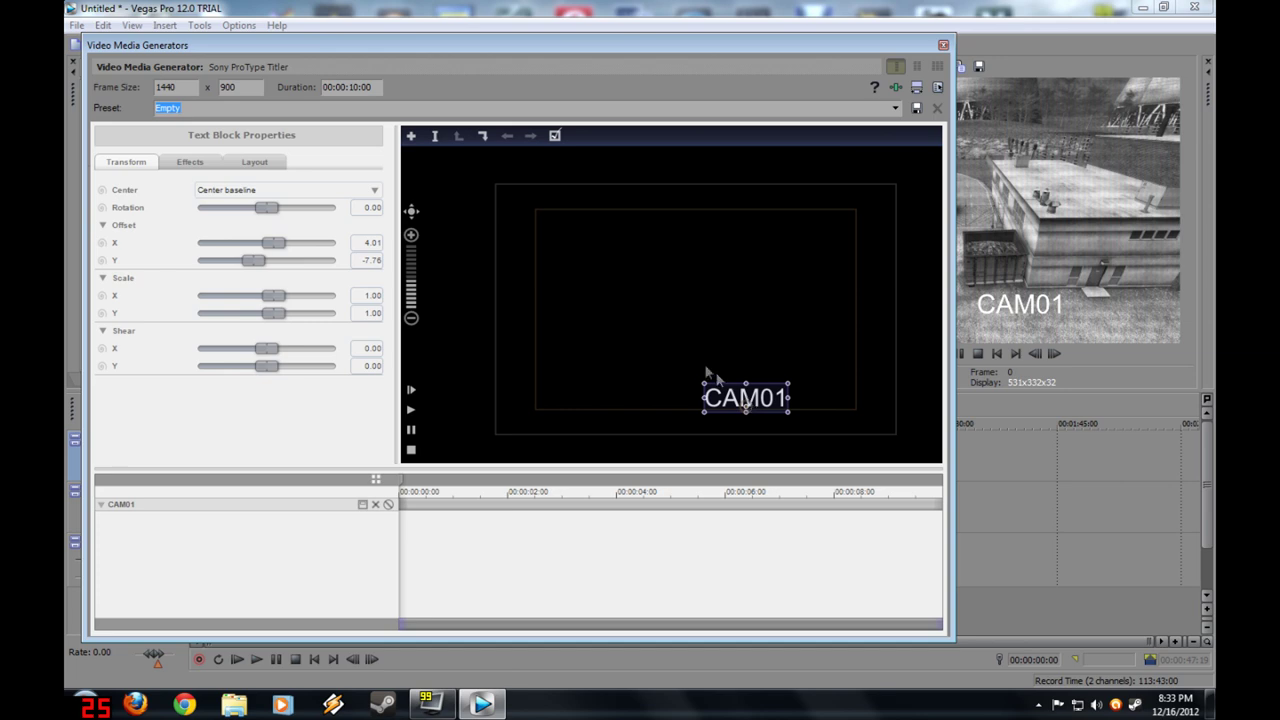
Step: Move CAM01 to the frame's top-left corner and raise the title editor window
drag(707, 372, 548, 208)
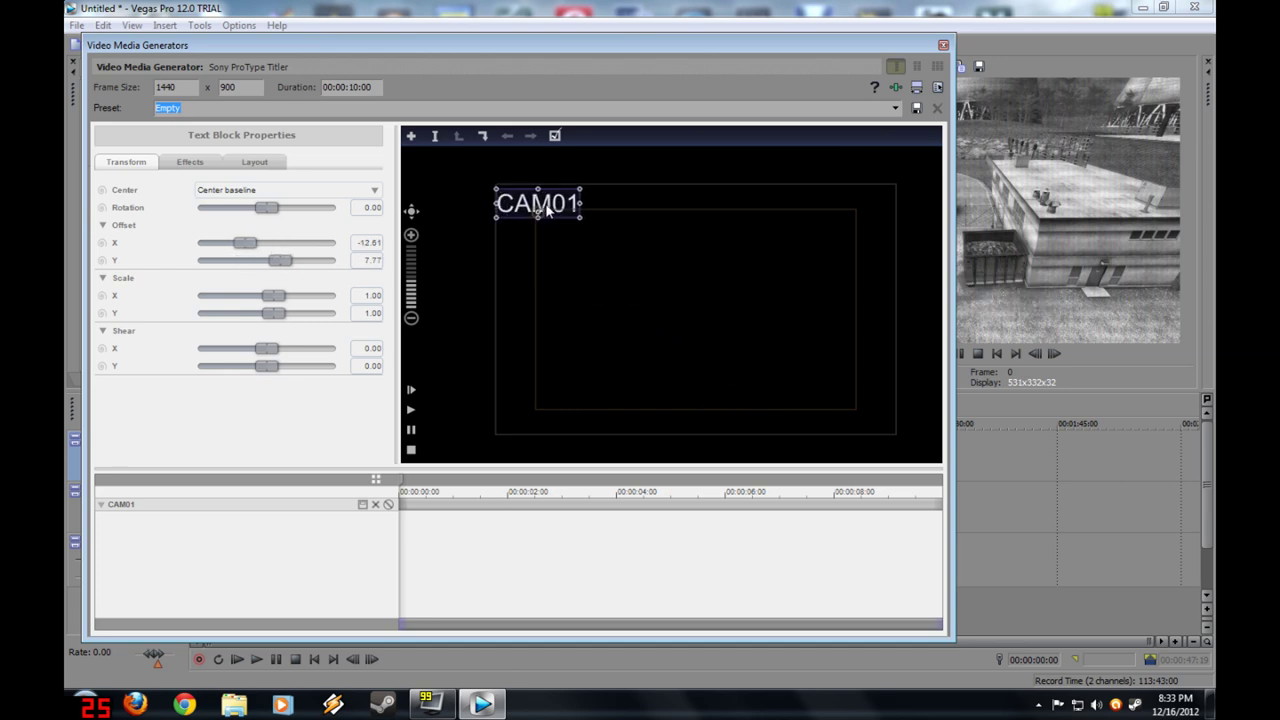
key(Escape)
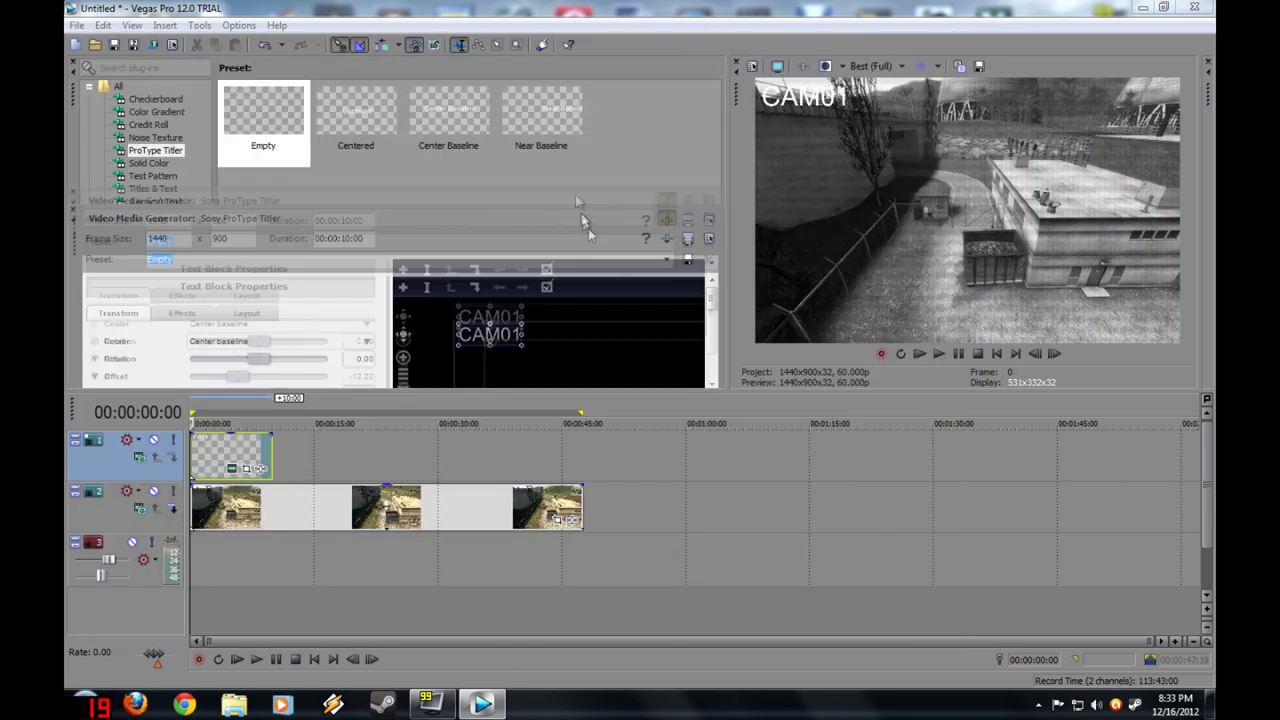
drag(588, 228, 609, 272)
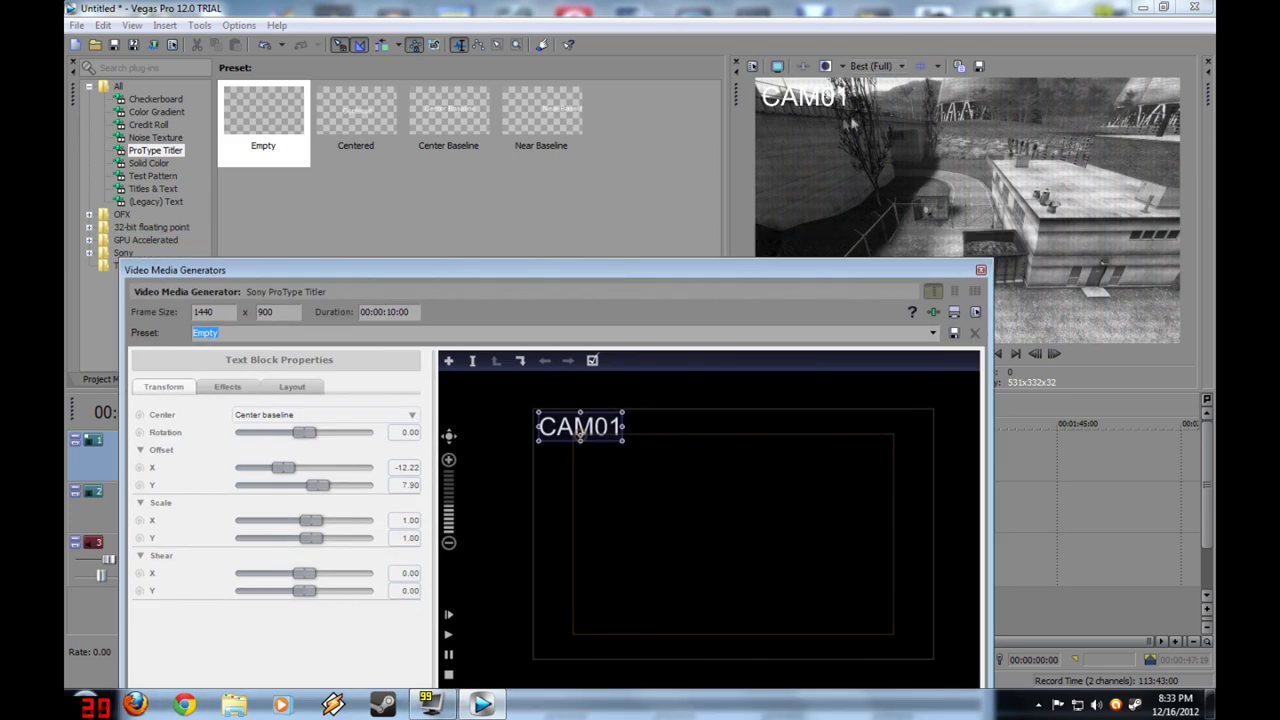
drag(803, 271, 668, 36)
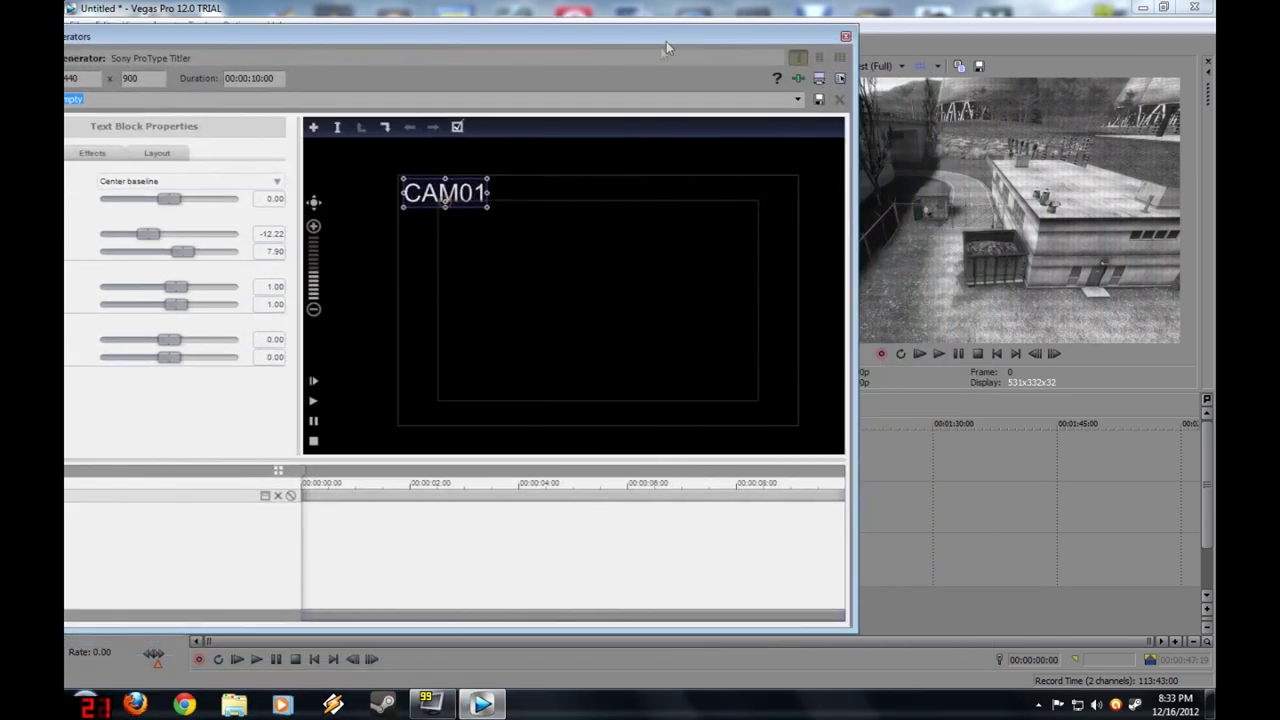
Step: Add a new text block below CAM01 and replace its placeholder with 'de_nuke'
double_click(411, 415)
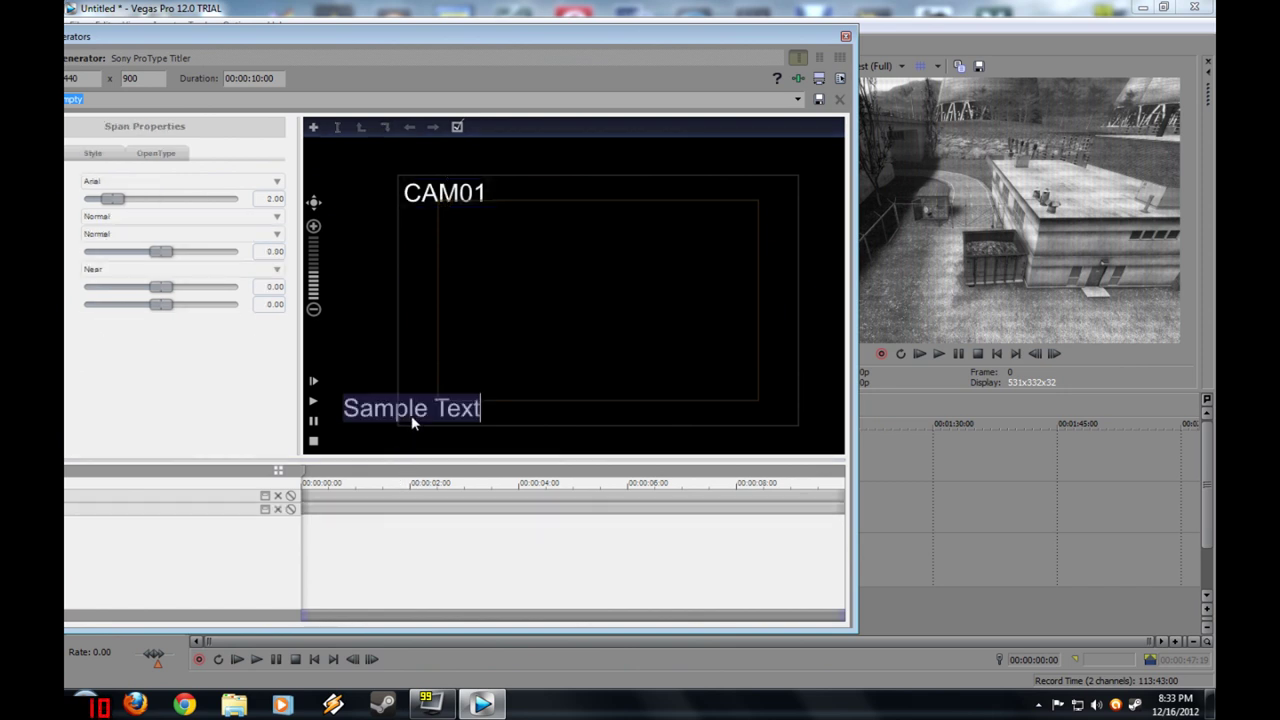
click(411, 415)
key(BackSpace)
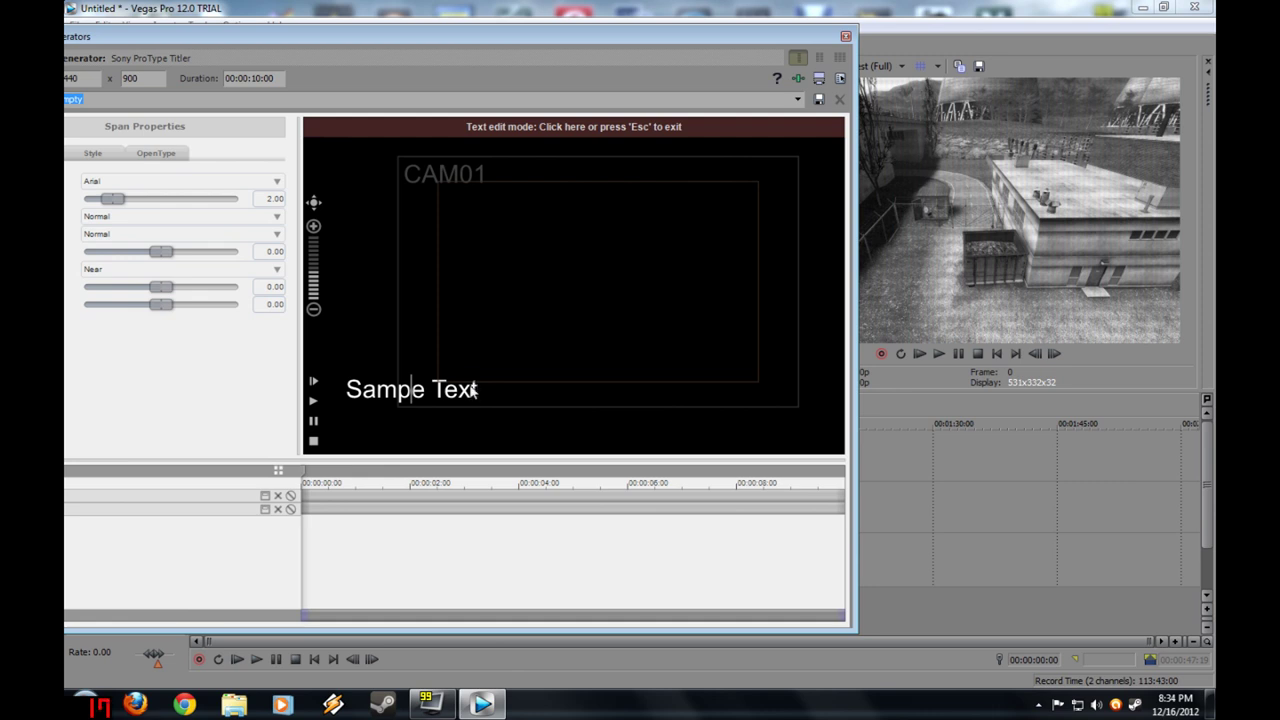
drag(476, 390, 350, 394)
key(BackSpace)
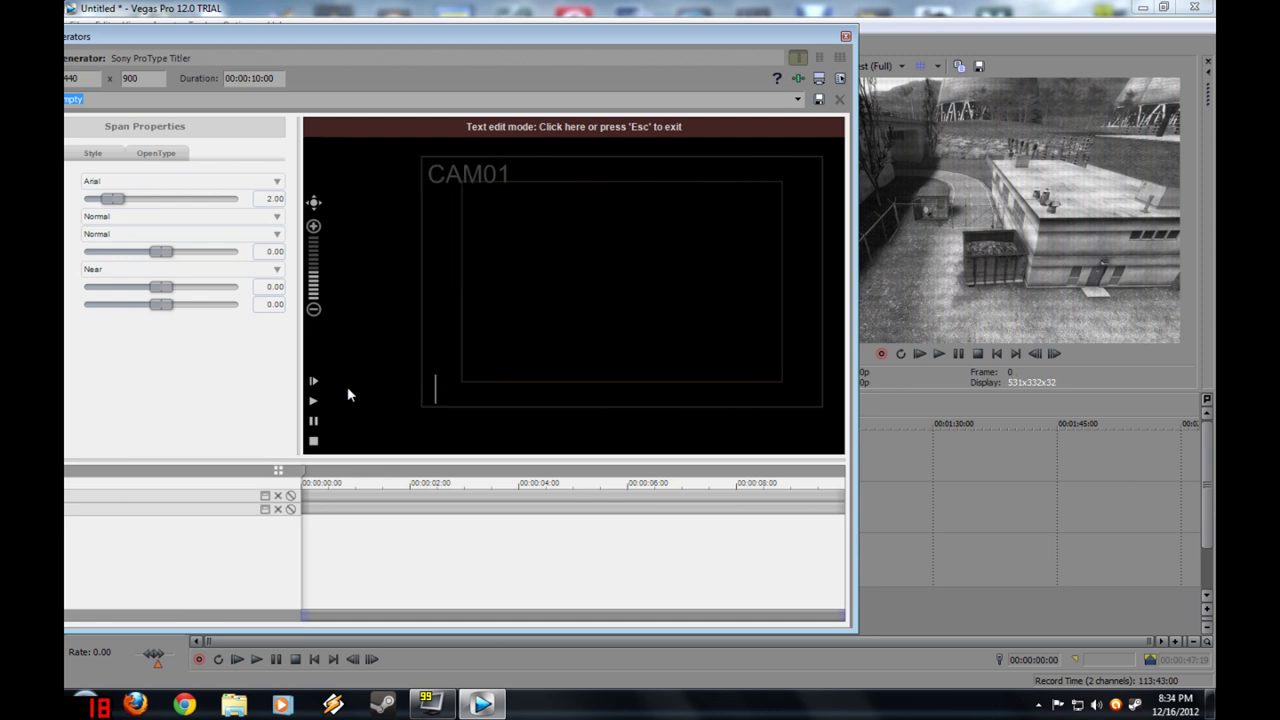
text(de_nuke)
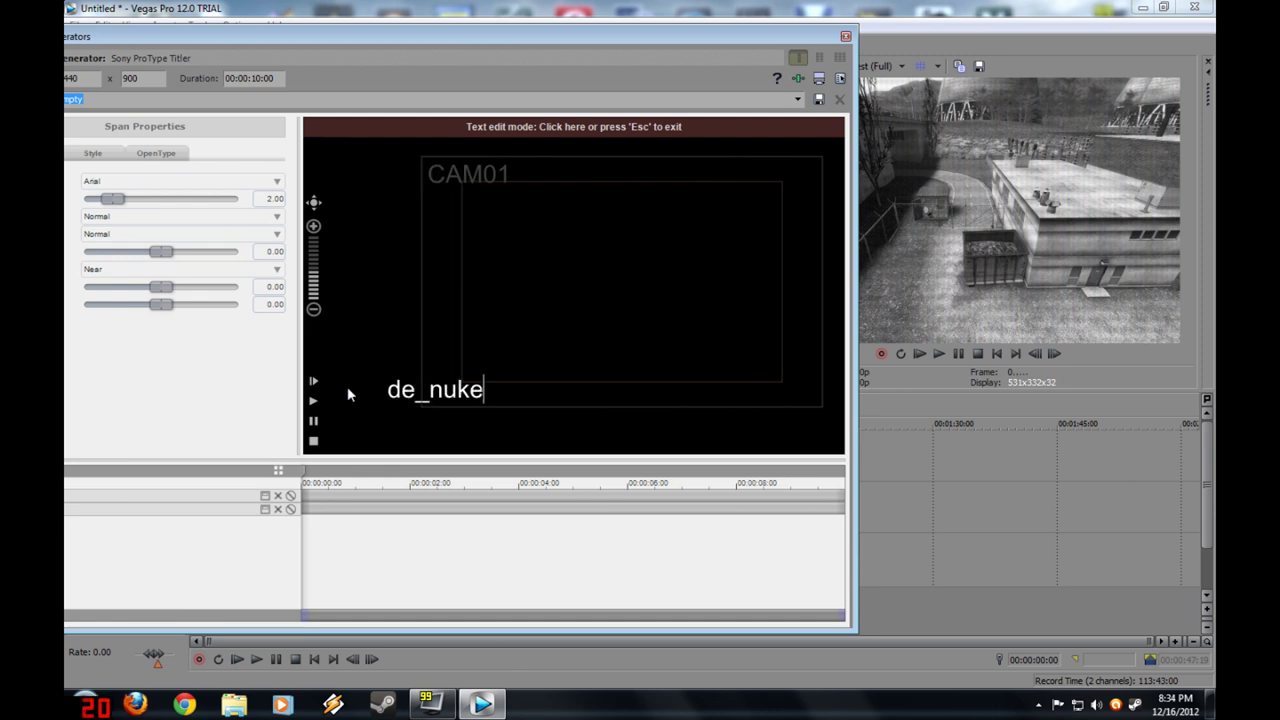
key(Escape)
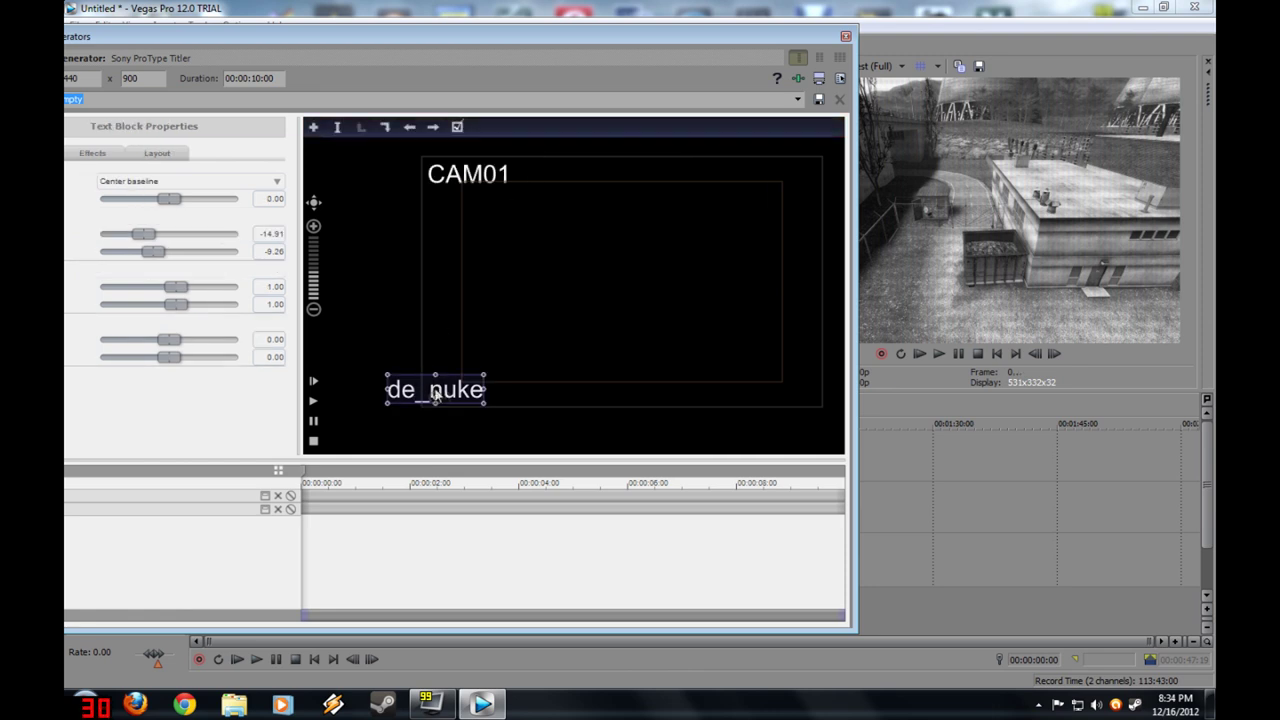
Step: Position de_nuke at the bottom-left of the frame and start a third text block at bottom-right
drag(432, 400, 459, 406)
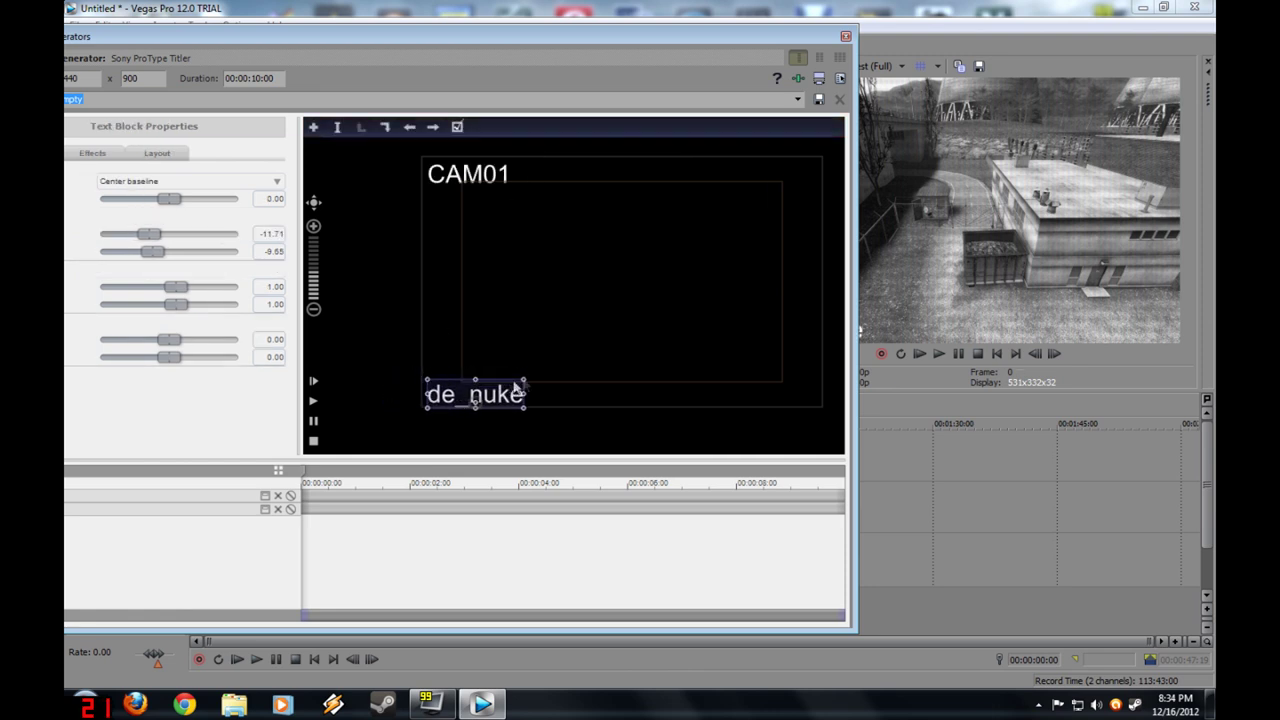
drag(742, 36, 688, 46)
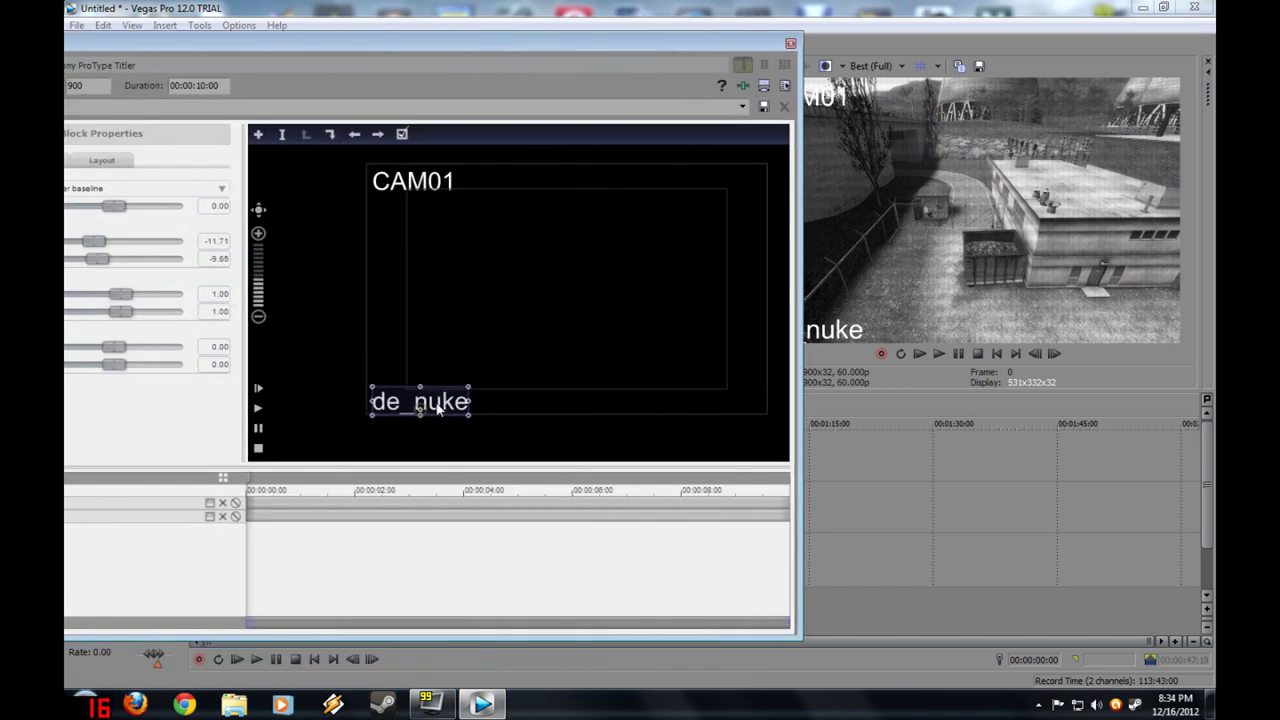
drag(437, 405, 437, 402)
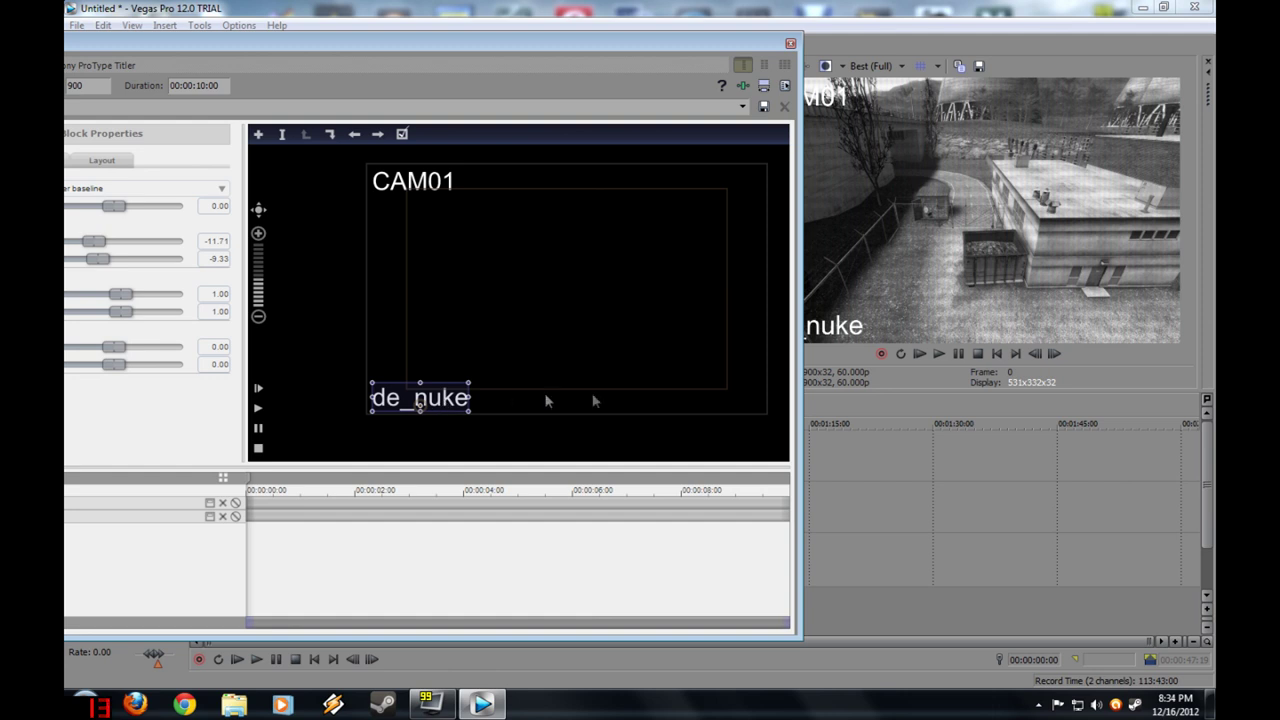
double_click(659, 398)
Step: Replace the placeholder with '12-16-2012 8:34 PM EST.', correcting typos
key(BackSpace)
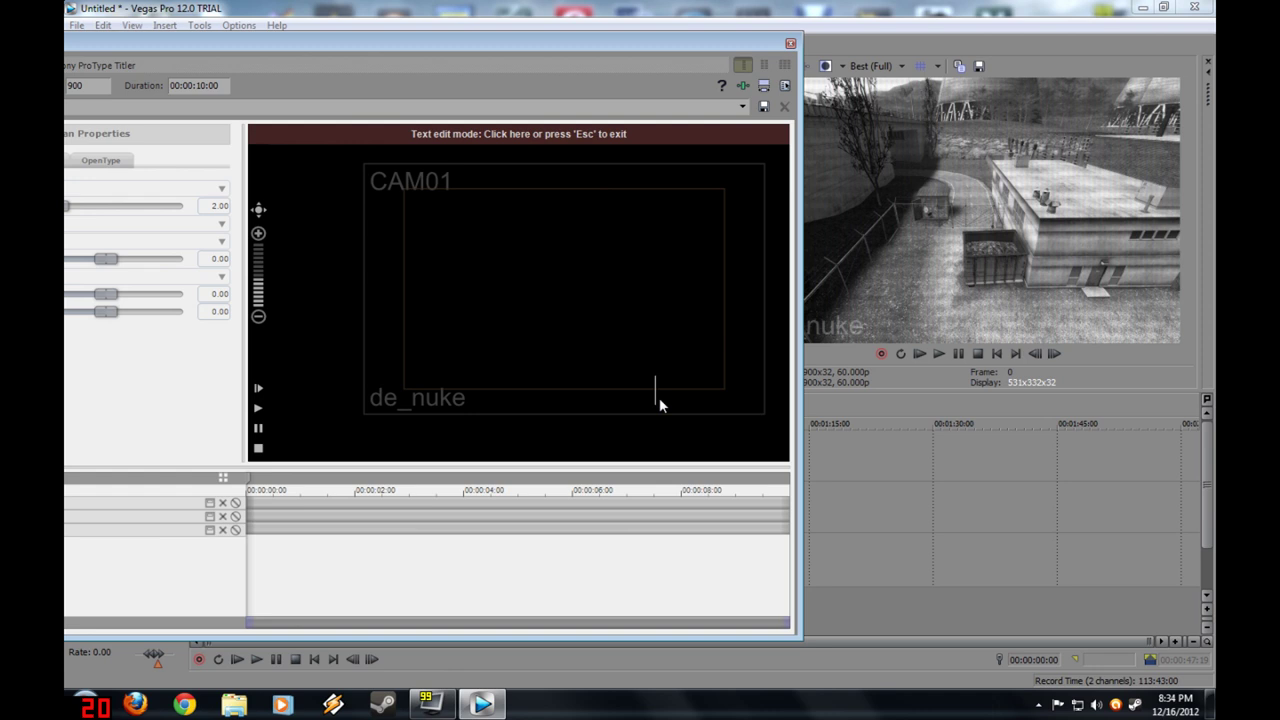
text(12-16-2012 )
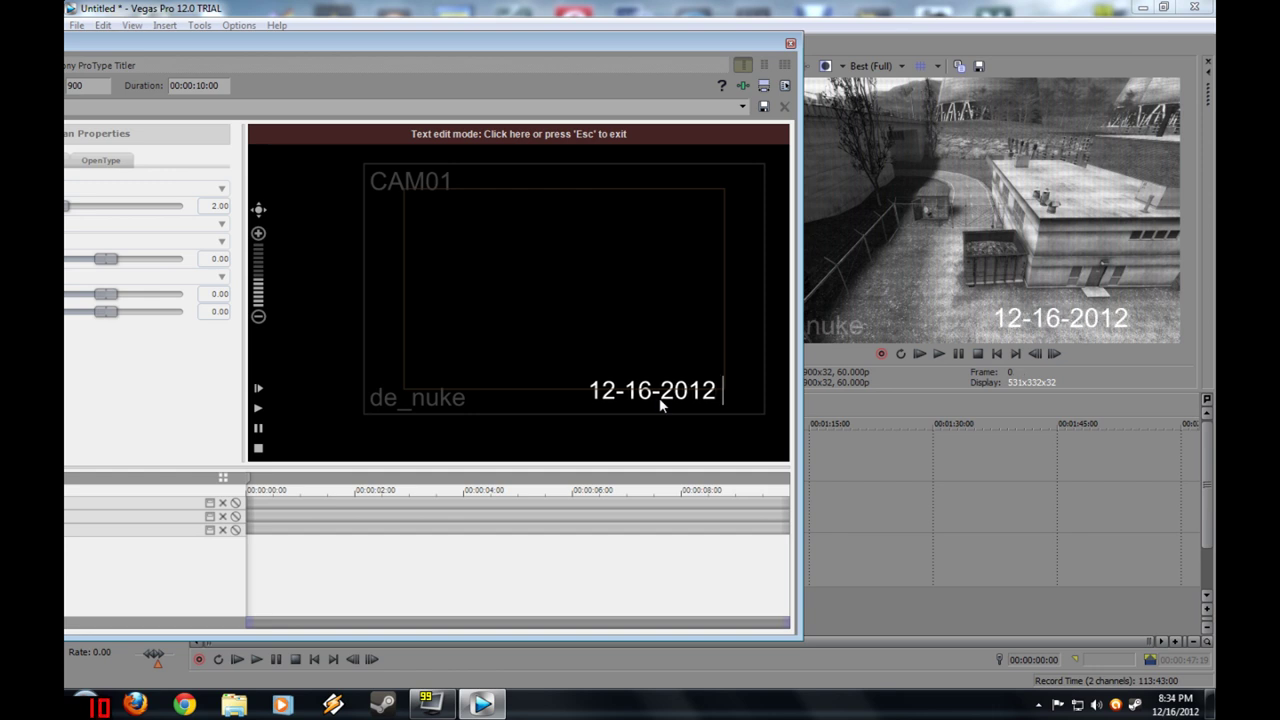
text(87)
key(BackSpace)
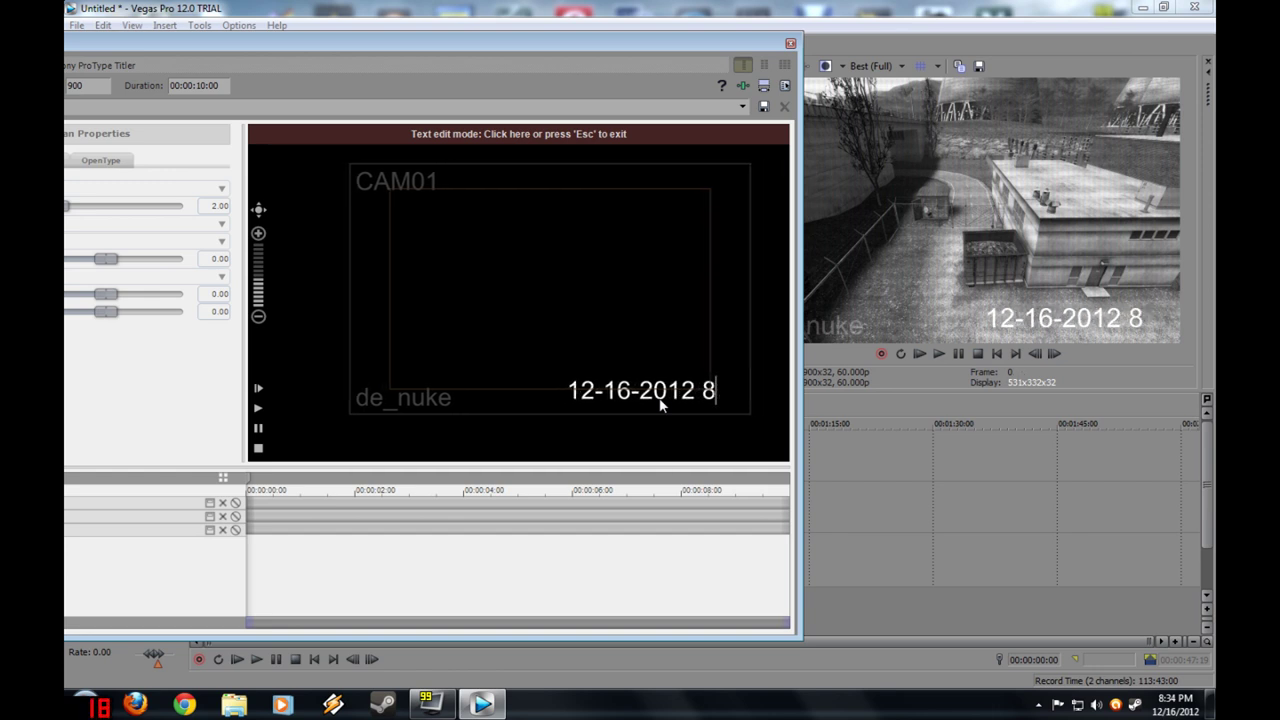
text(:34)
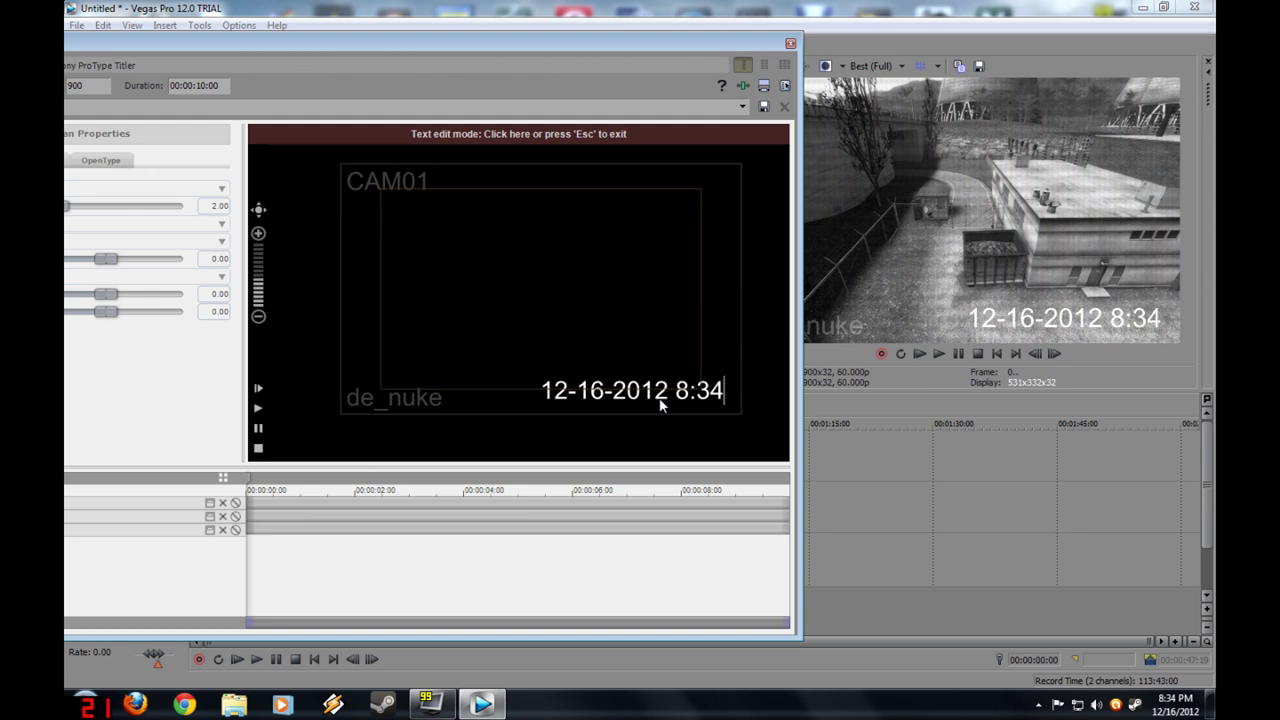
text( PM EST>)
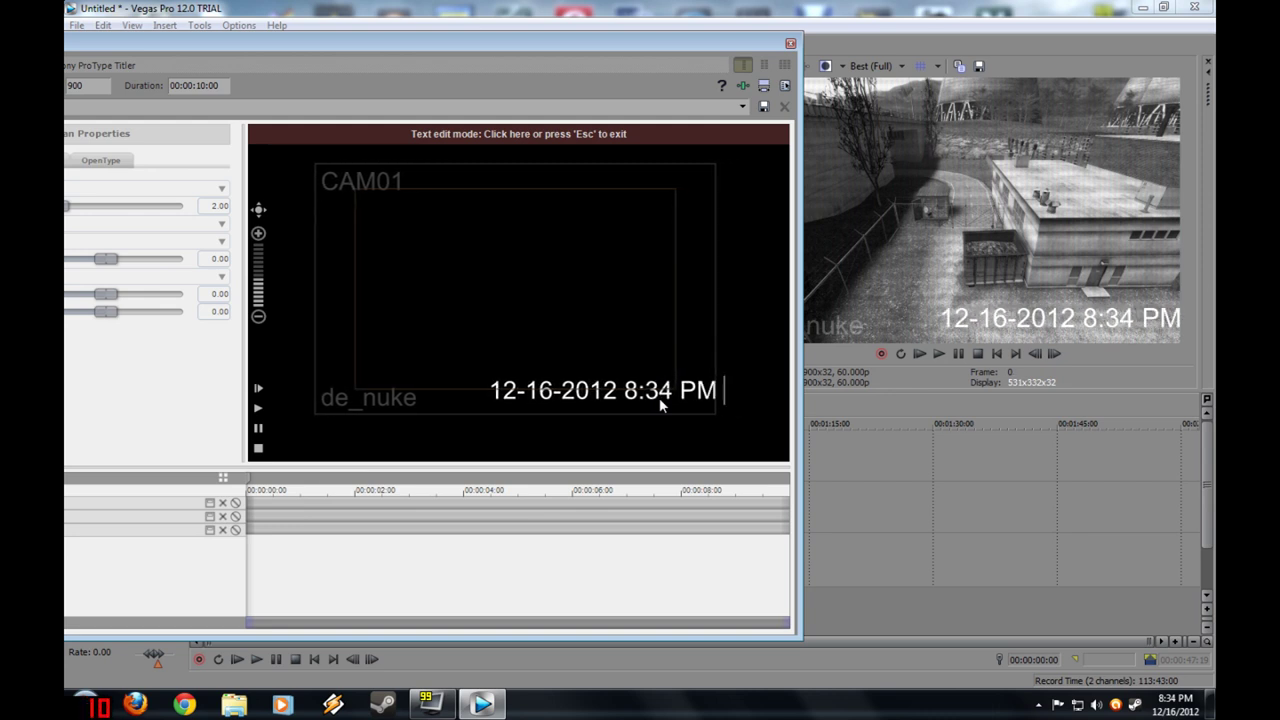
key(BackSpace)
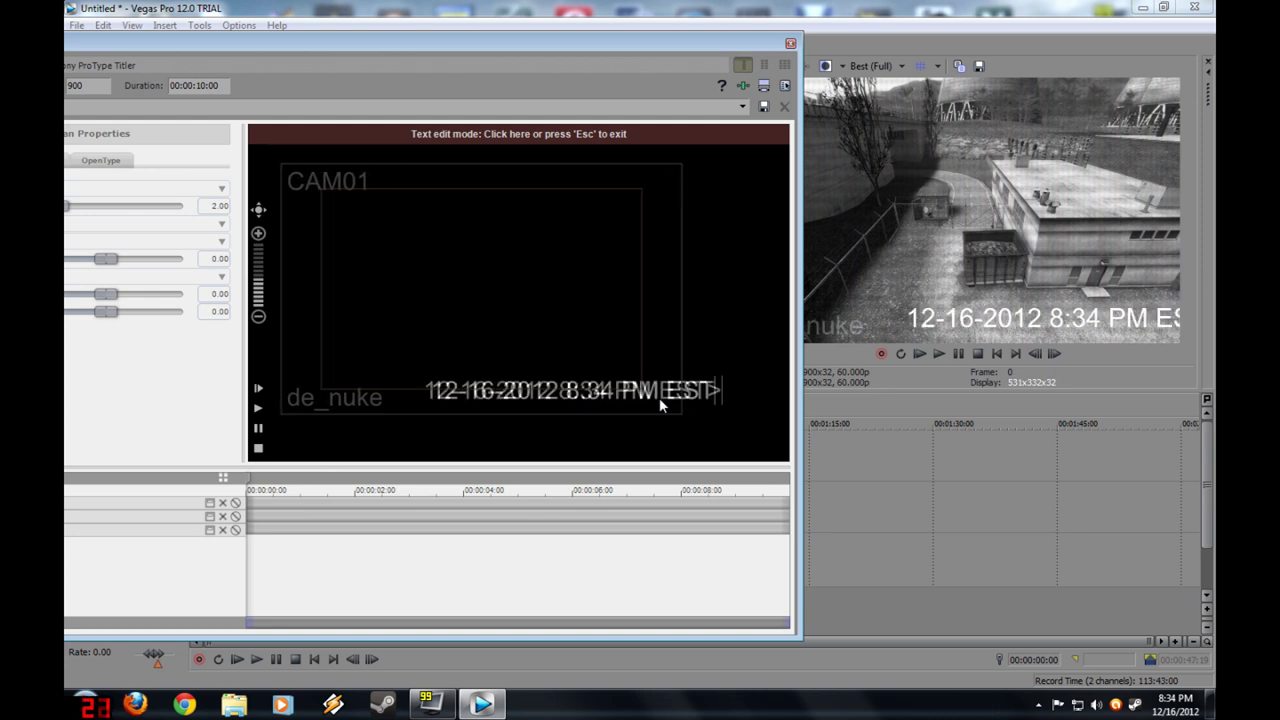
text(.)
key(Escape)
Step: Move the date line to the bottom-right and shrink it to fit the frame
drag(687, 395, 560, 400)
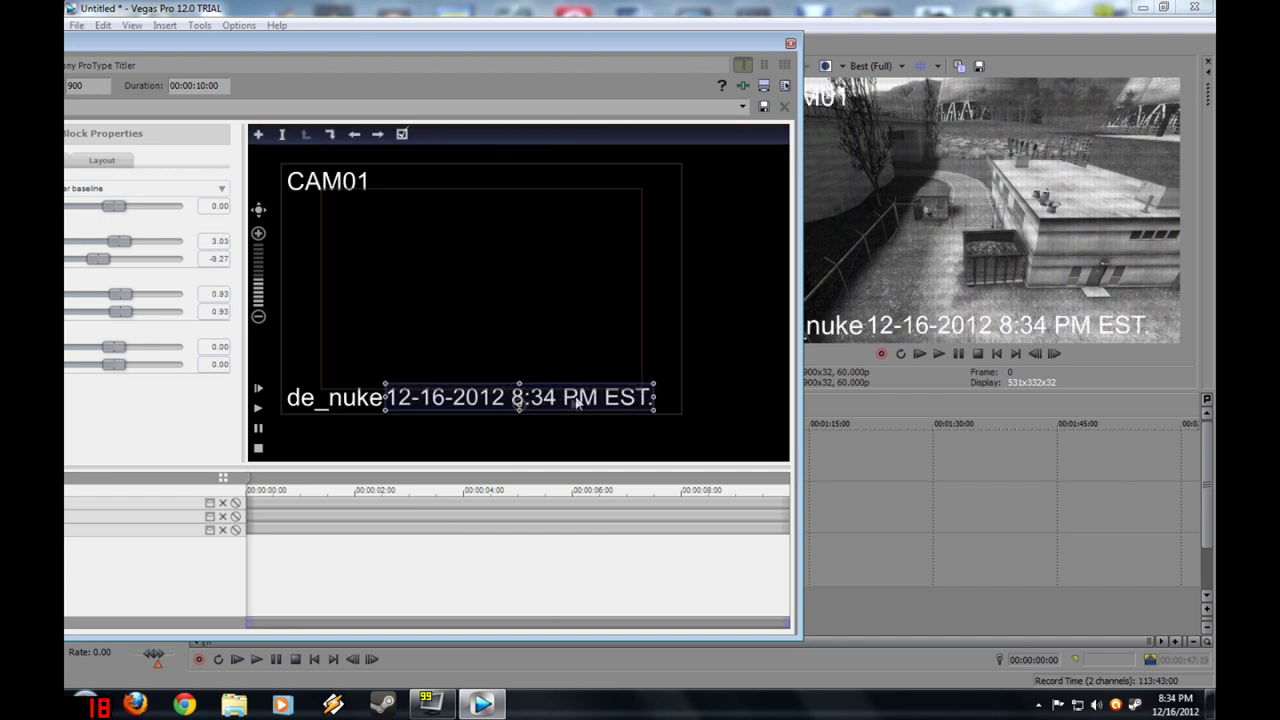
drag(653, 388, 597, 402)
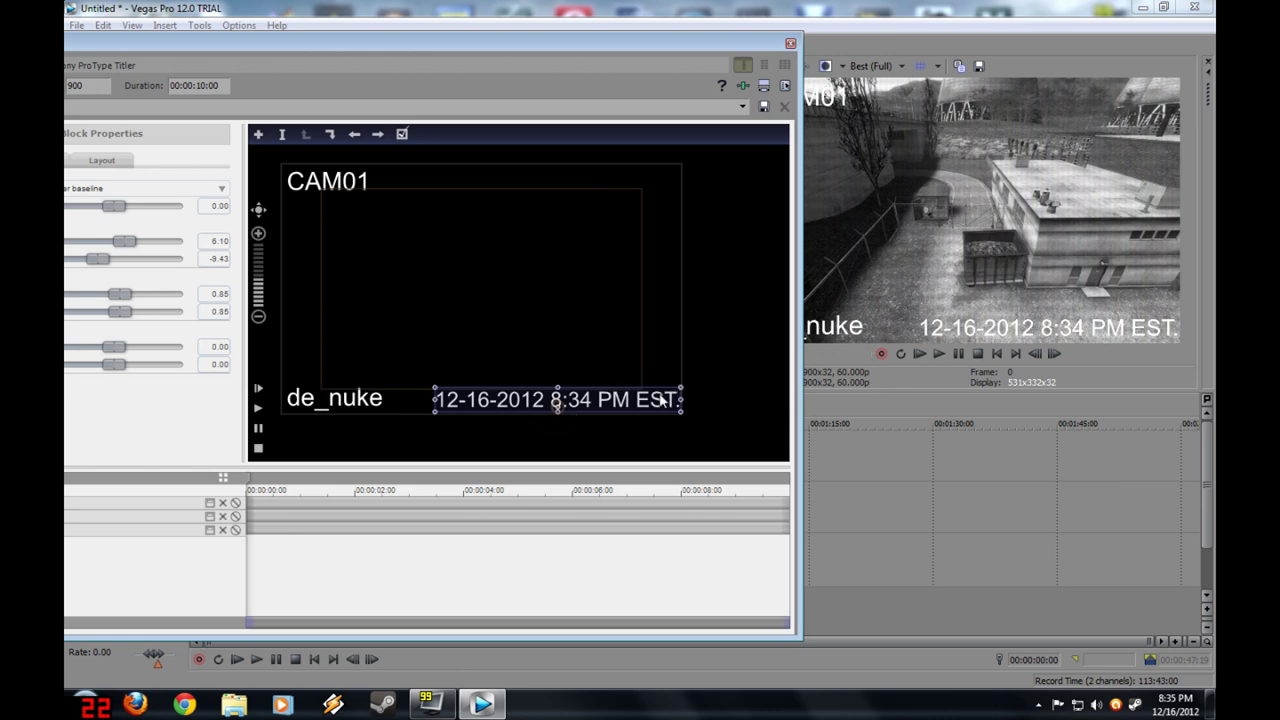
double_click(706, 44)
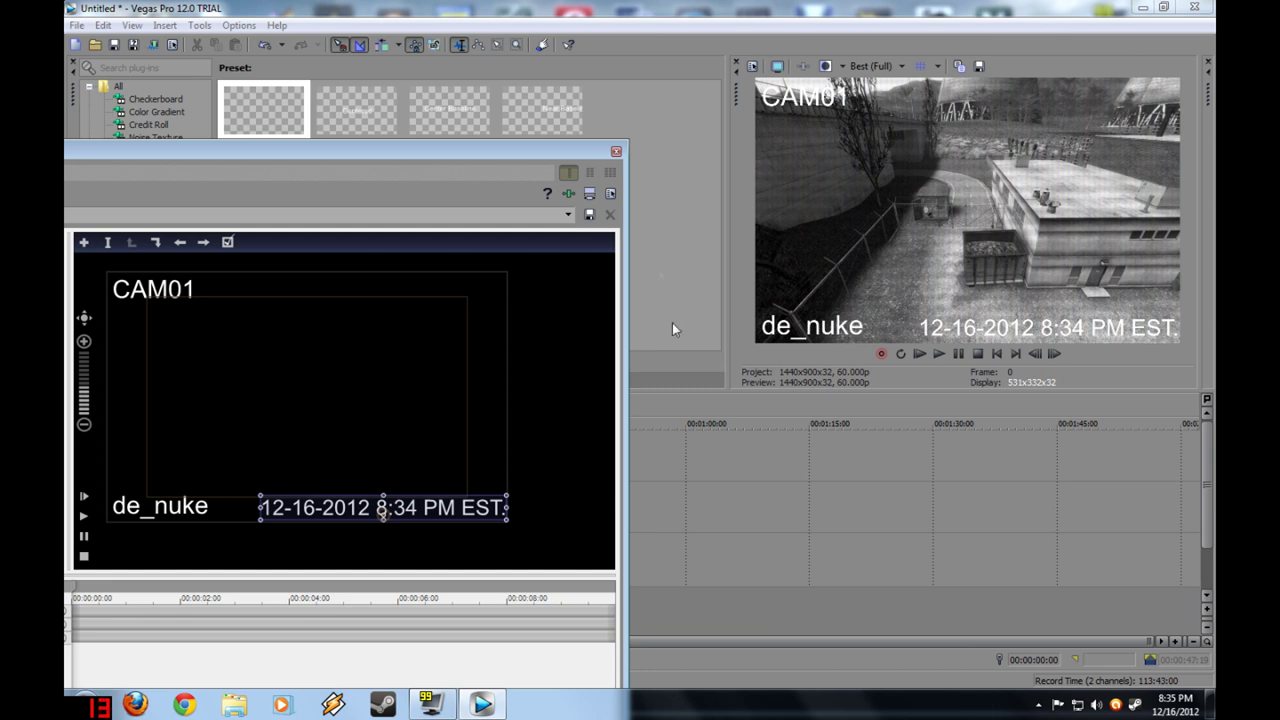
Step: Extend the title event on track 1 to end with the gameplay video
click(616, 151)
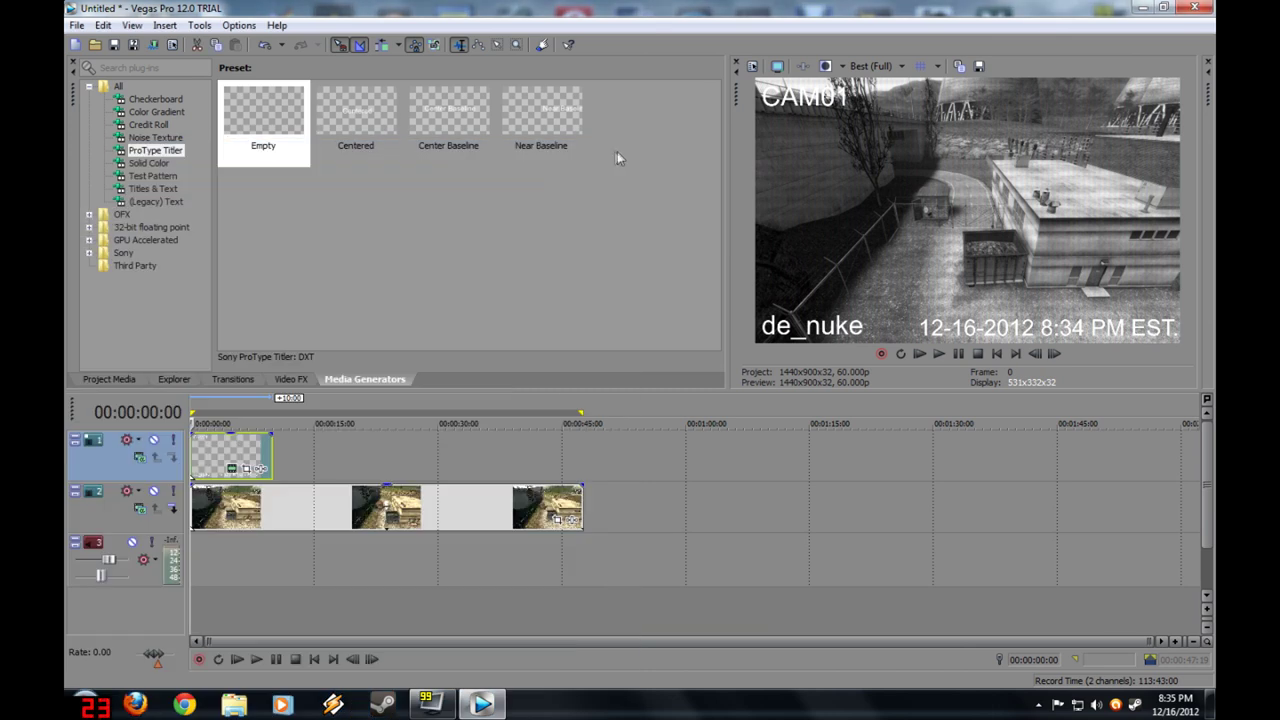
drag(271, 455, 583, 460)
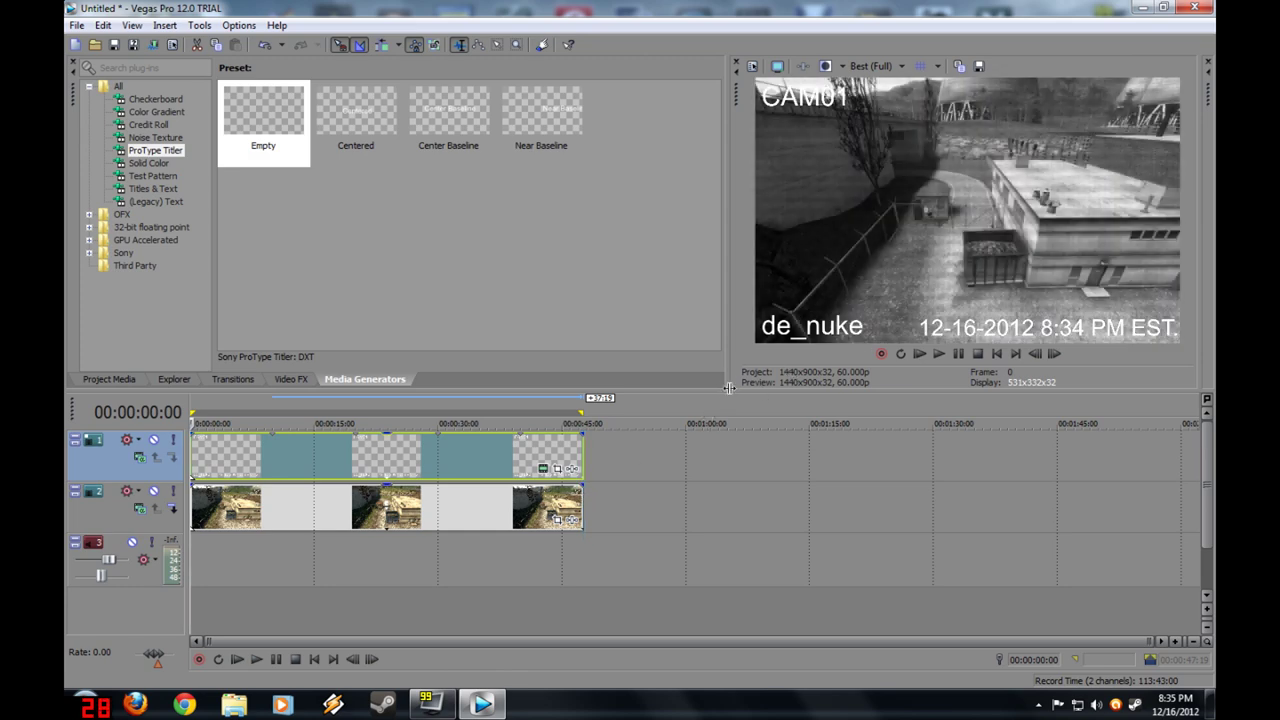
drag(740, 388, 738, 652)
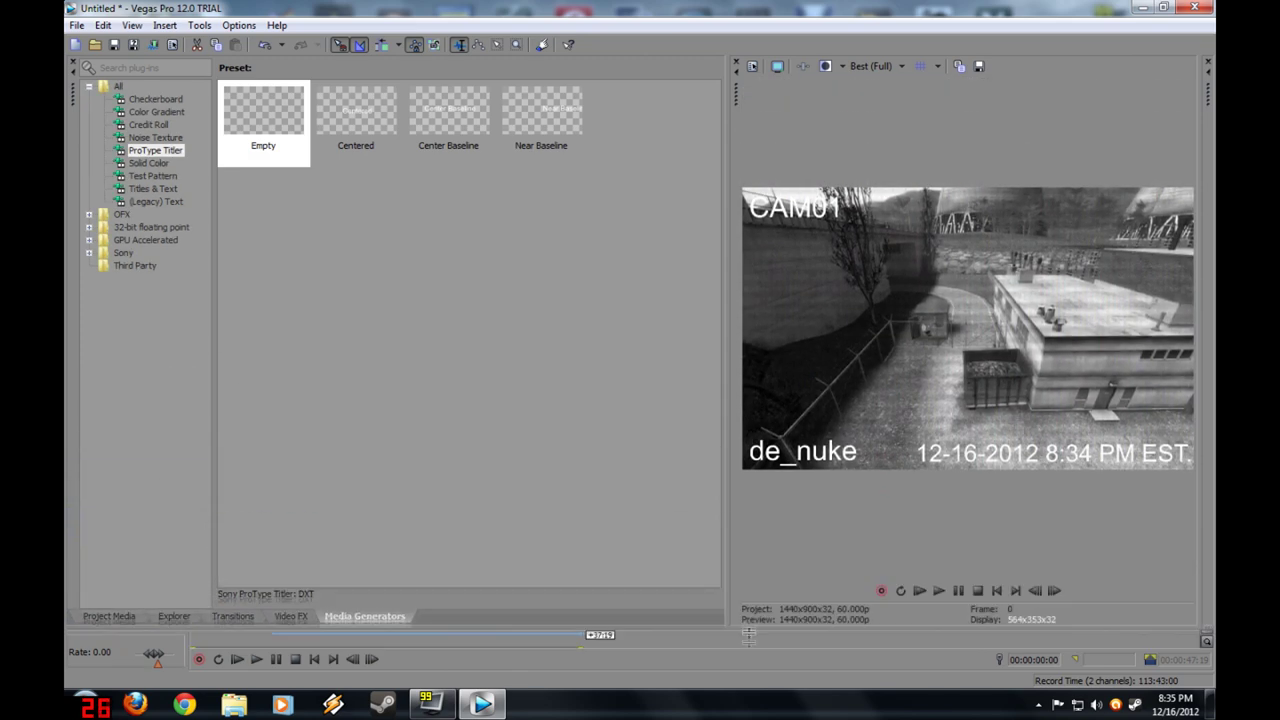
Step: Enlarge the video preview and play the project to check the three overlays
drag(736, 560, 66, 527)
click(615, 620)
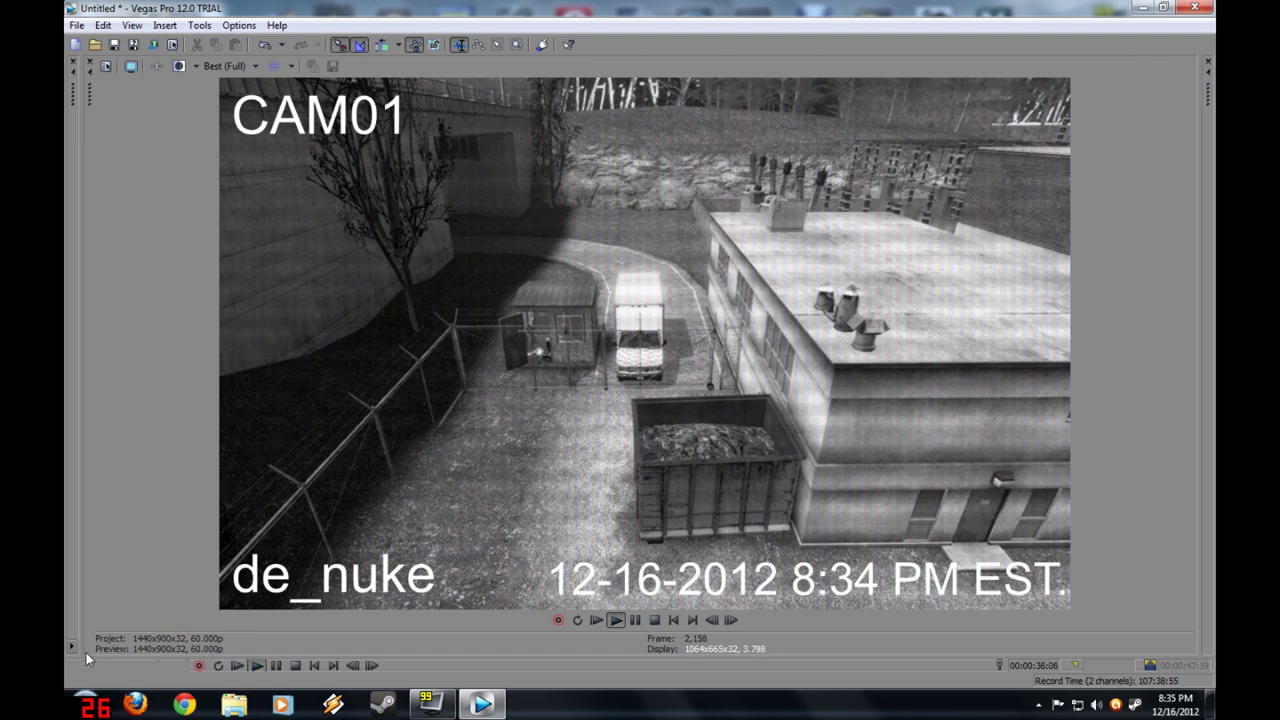
drag(86, 655, 599, 329)
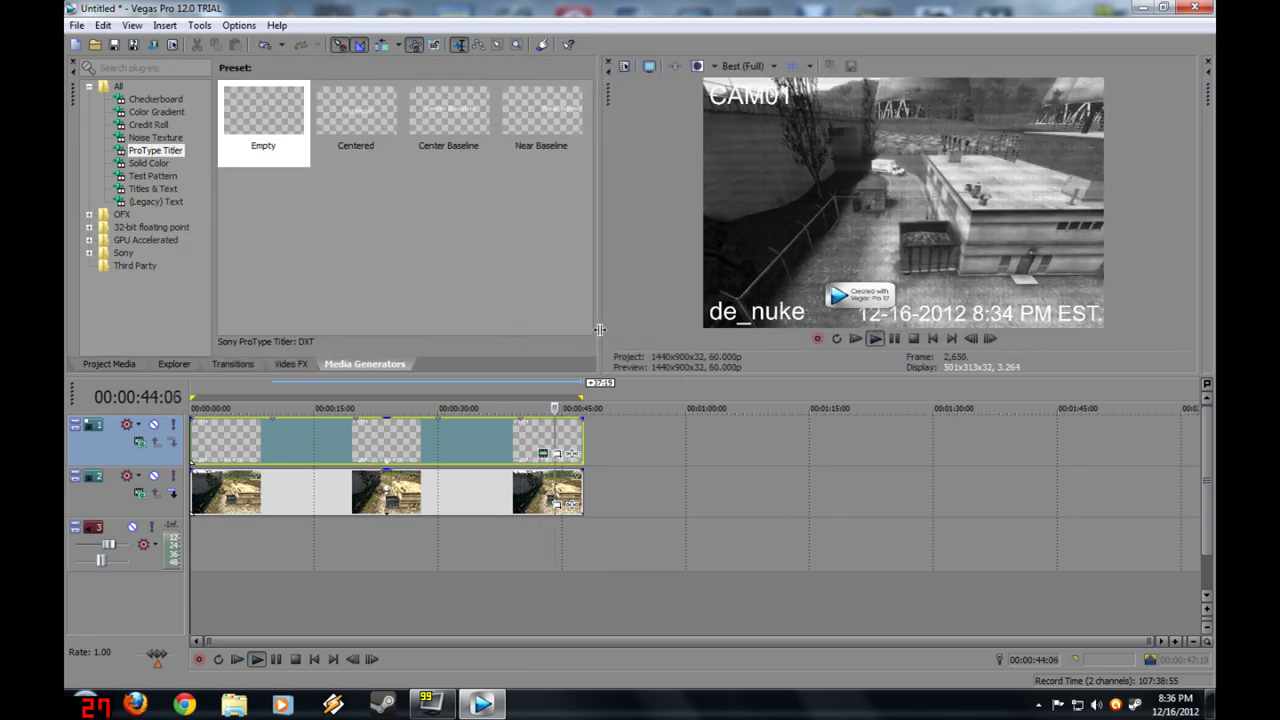